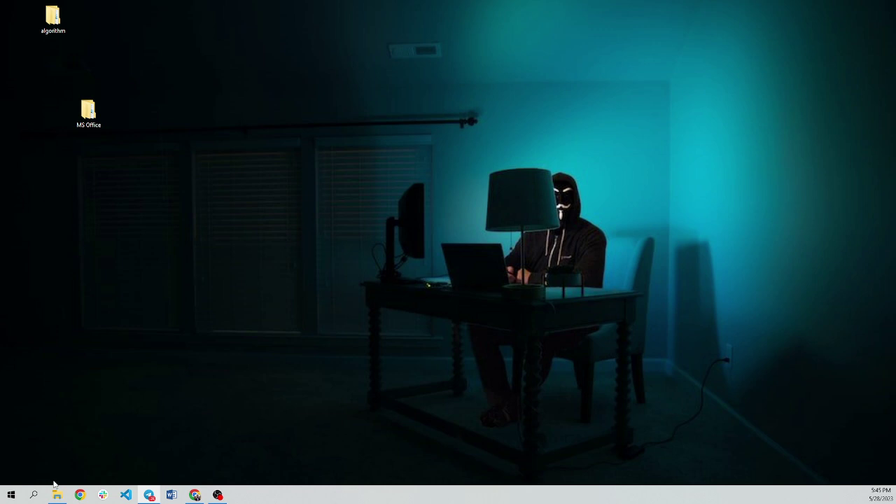
Start PowerPoint with a blank presentation and delete the title and subtitle placeholders from the slide
click(34, 495)
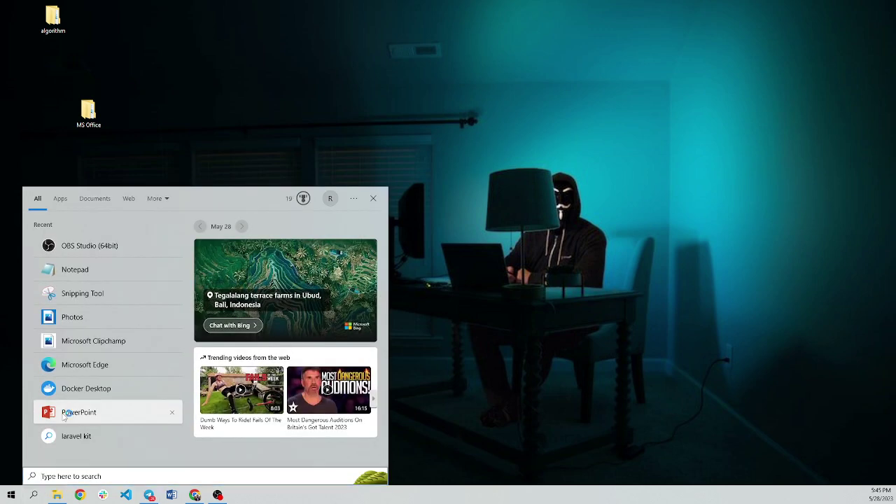
click(64, 412)
click(304, 122)
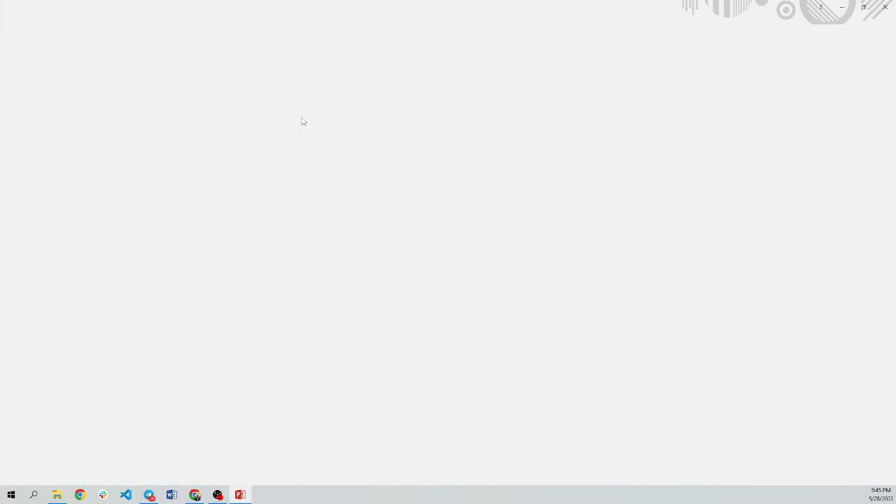
drag(237, 103, 853, 430)
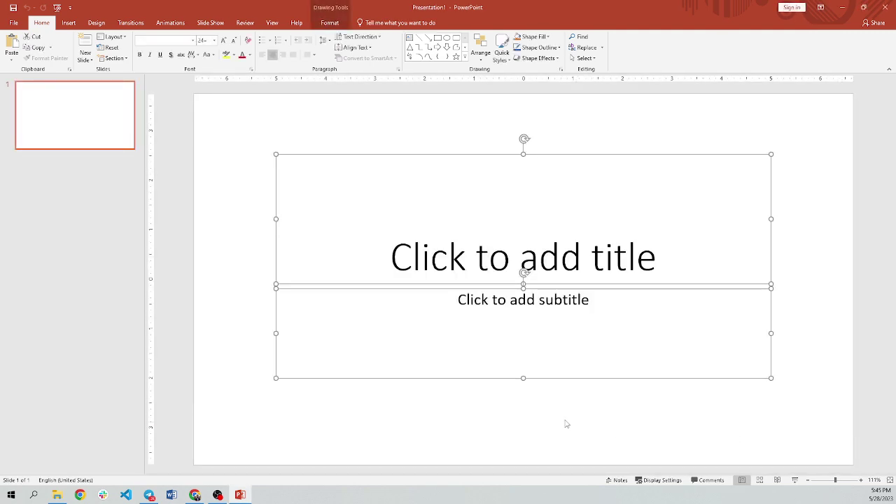
key(Delete)
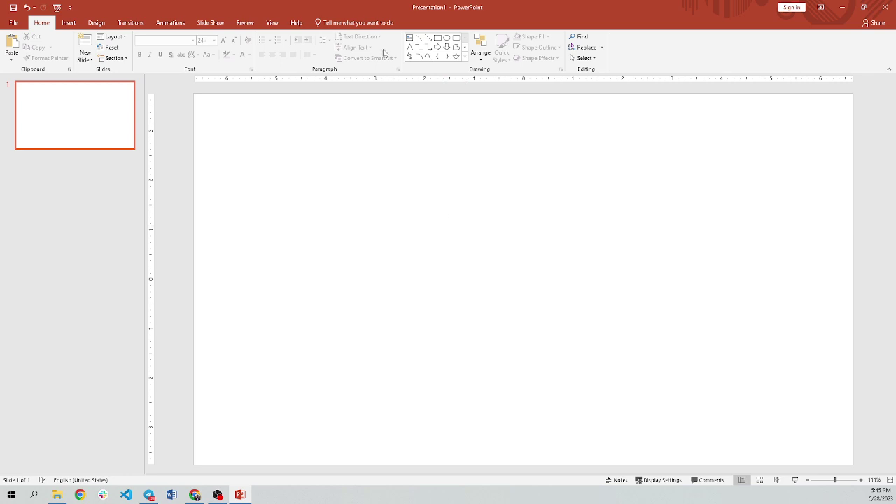
Draw a circle about 4.4 inches wide in the middle of the slide and overlay a smaller copy about 3.3 inches wide
click(447, 38)
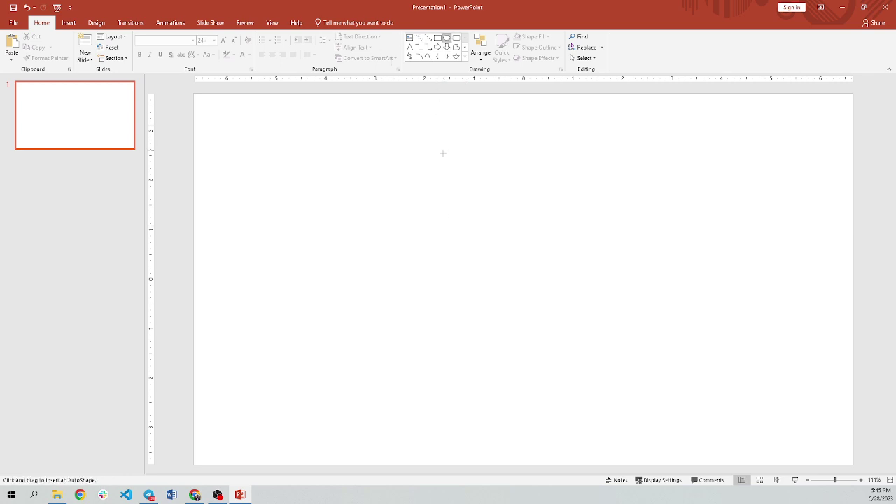
drag(420, 165, 636, 381)
drag(561, 329, 540, 325)
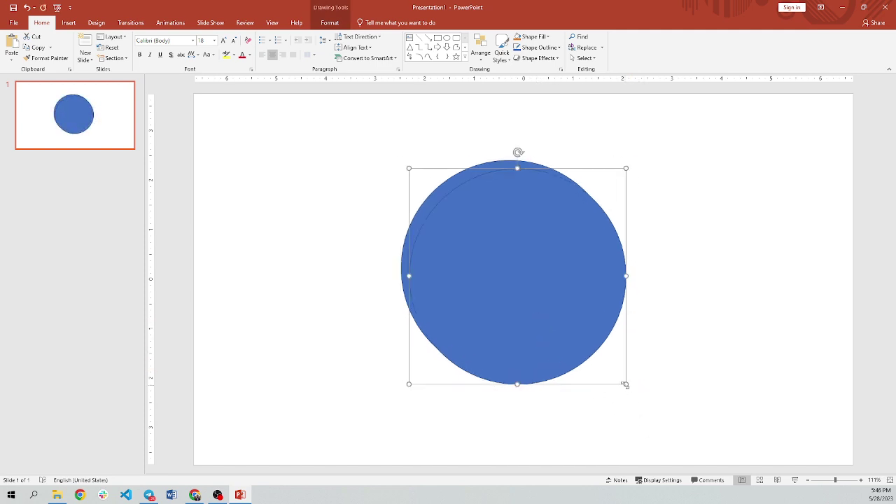
drag(626, 385, 572, 332)
drag(512, 298, 517, 299)
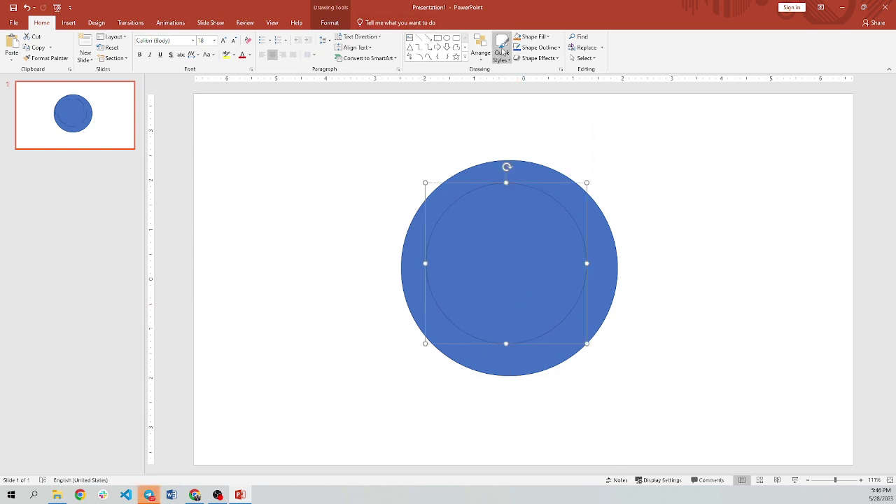
Fill the smaller circle with white and centre it inside the larger one to form a ring
click(533, 37)
click(525, 58)
mouse_move(525, 222)
mouse_down()
mouse_move(530, 238)
mouse_move(524, 224)
mouse_up()
click(350, 183)
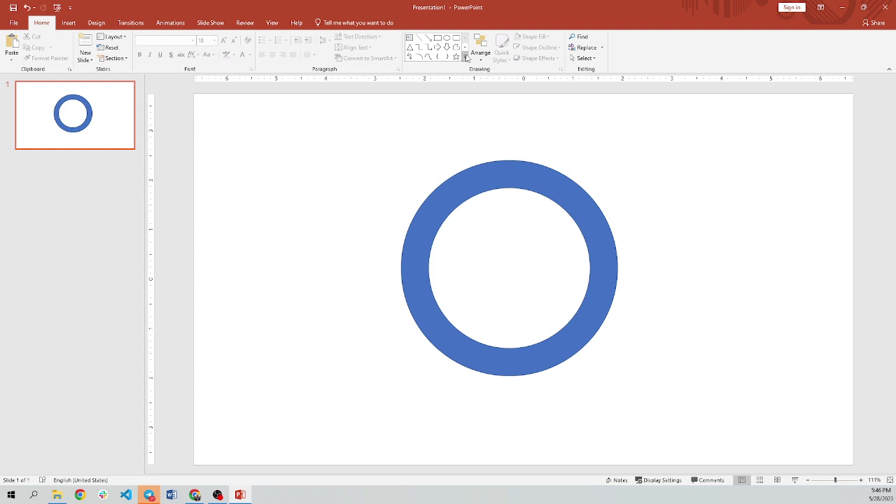
Insert a small chevron arrow, angle it along the circle and place it over the ring's upper-left part
click(465, 58)
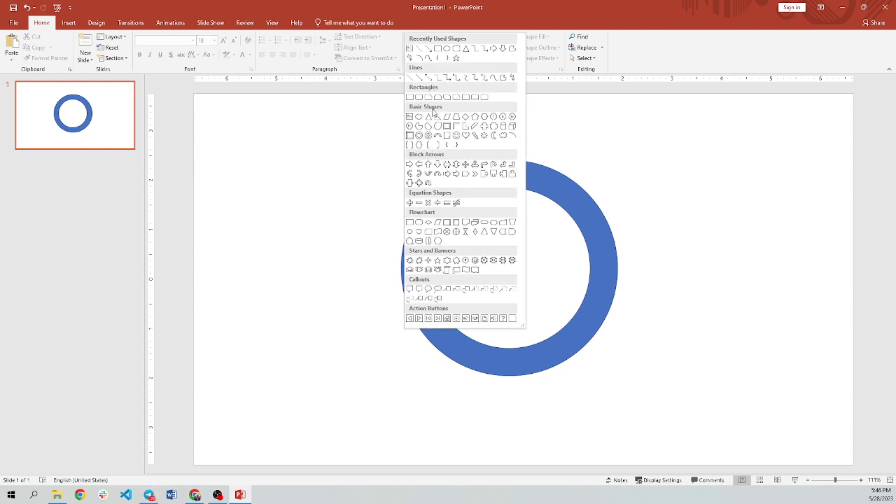
click(478, 175)
mouse_move(348, 156)
mouse_down()
mouse_move(364, 196)
mouse_move(346, 204)
mouse_move(388, 190)
mouse_move(380, 204)
mouse_up()
drag(364, 139, 436, 208)
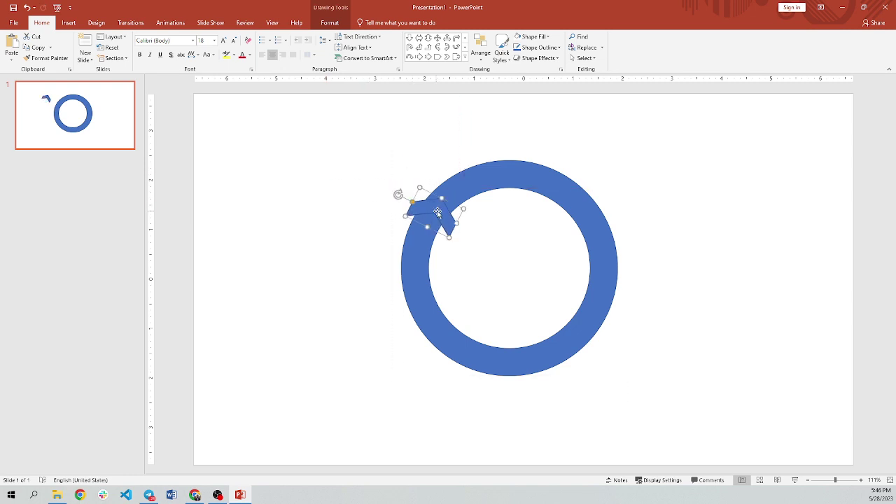
Fine-tune the chevron's size and rotation to fit across the ring and fill it with black
drag(448, 238, 435, 216)
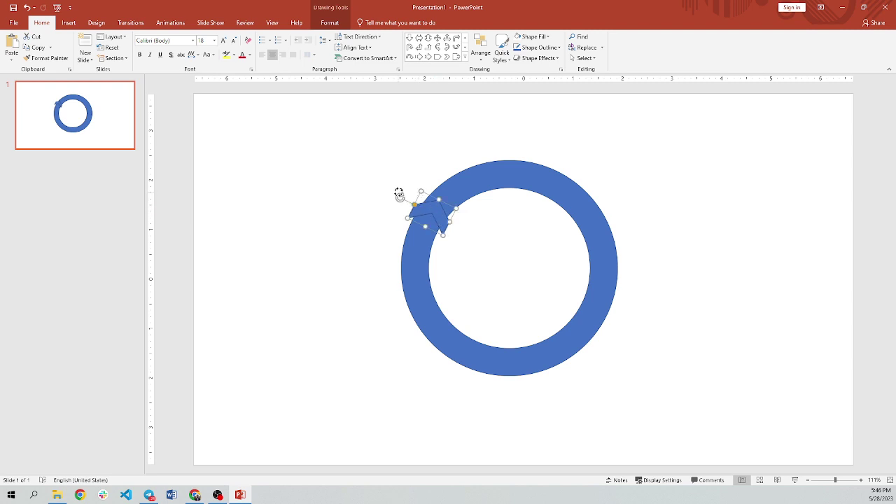
drag(399, 194, 399, 190)
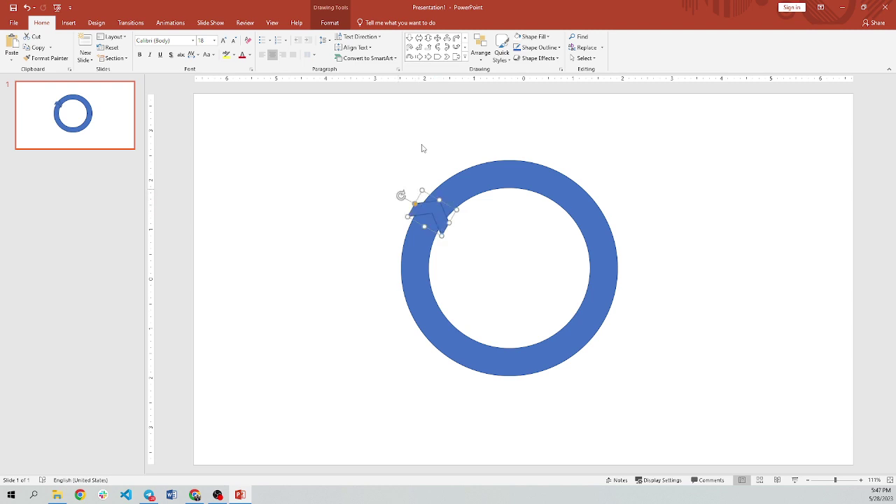
click(532, 36)
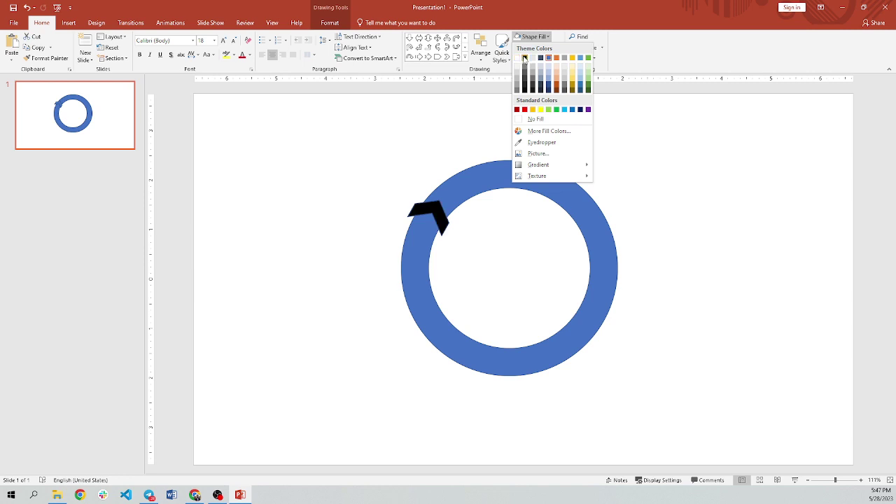
click(525, 58)
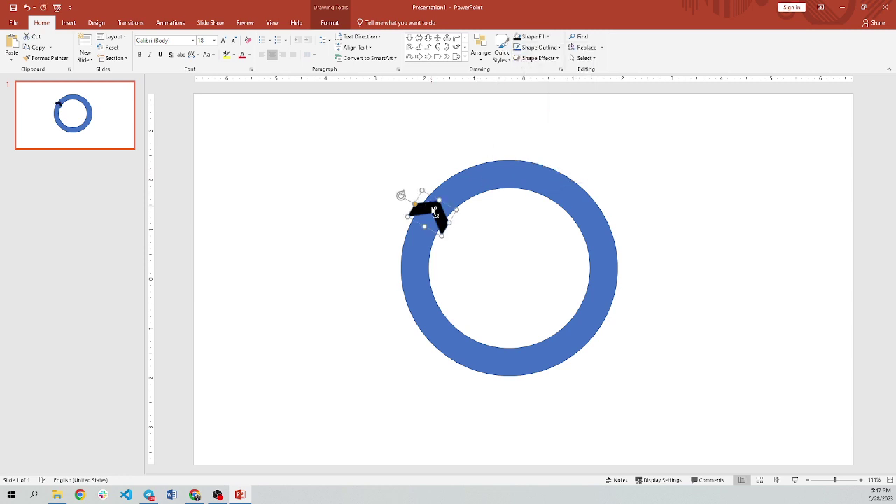
Place copies of the black chevron on the ring's upper-right, lower-right and lower-left parts, rotating them around the circle
drag(433, 211, 570, 188)
key(ctrl+z)
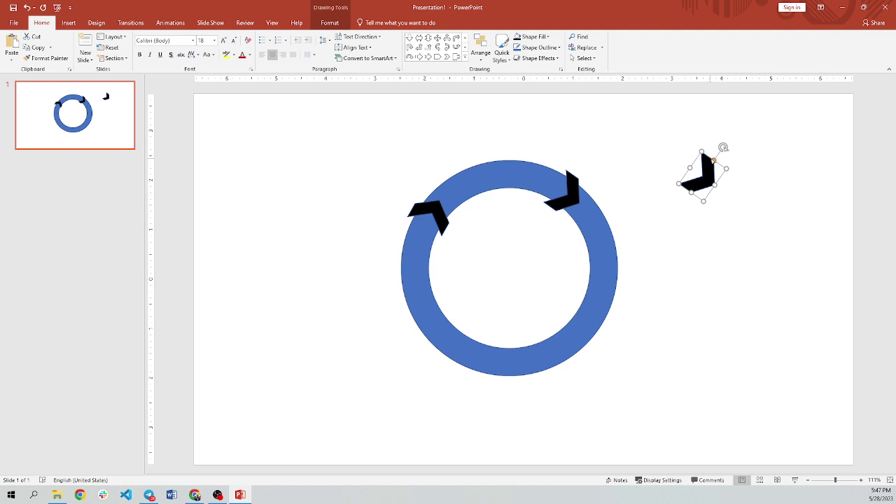
drag(725, 147, 423, 318)
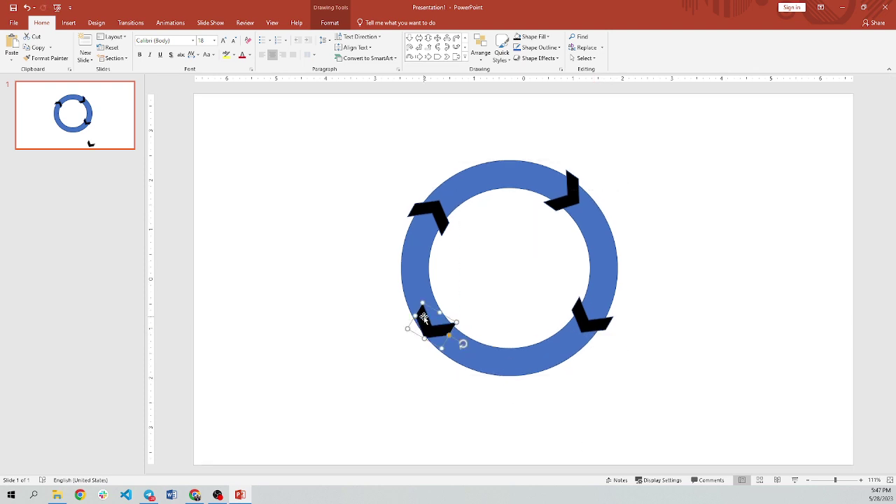
Rotate and shift the lower-left chevron so it points clockwise along the ring
drag(463, 344, 393, 358)
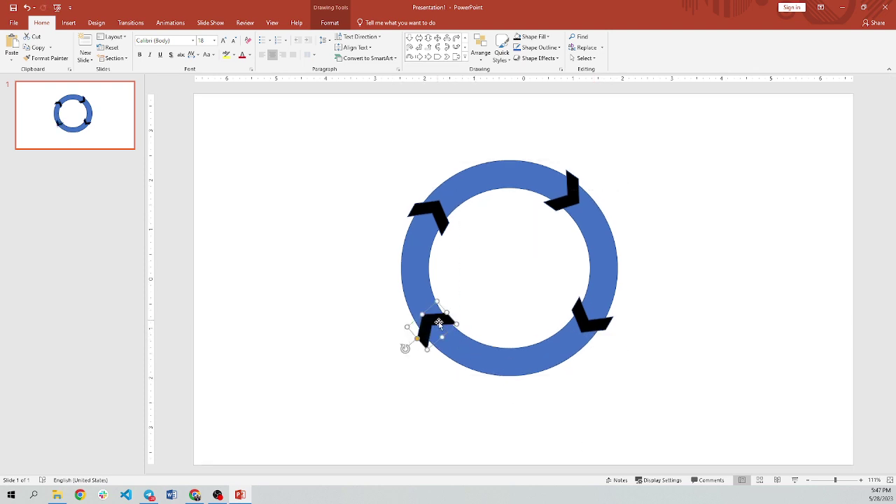
drag(438, 322, 450, 334)
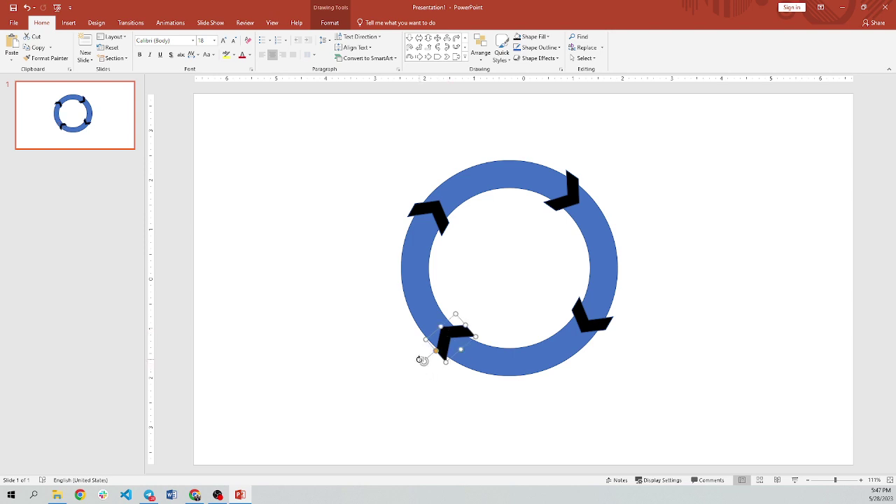
mouse_move(422, 360)
mouse_down()
mouse_move(444, 340)
mouse_move(456, 343)
mouse_up()
click(336, 321)
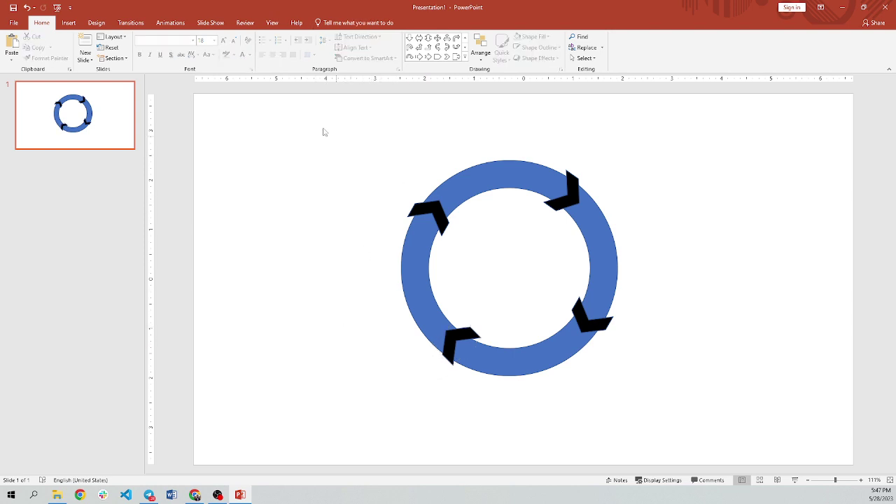
Select both circles and all four chevrons and merge them with the Fragment operation
mouse_move(315, 125)
mouse_down()
mouse_move(536, 284)
mouse_move(805, 446)
mouse_move(779, 432)
mouse_up()
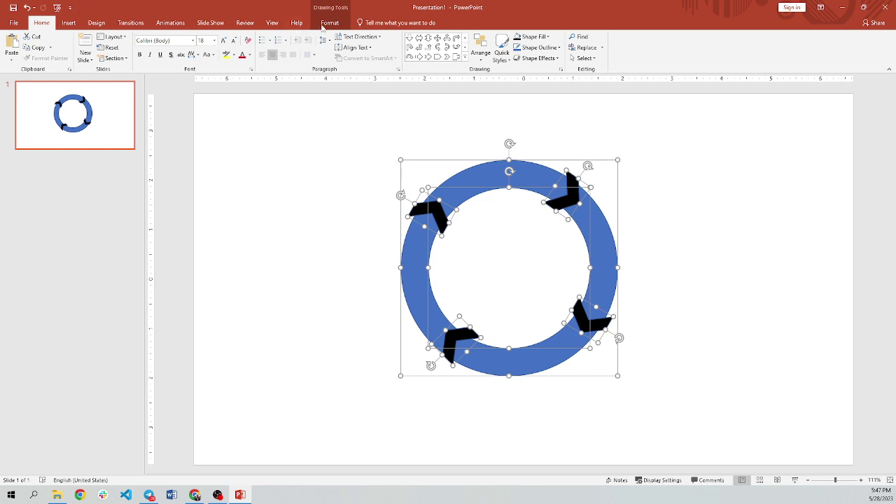
click(323, 25)
click(95, 58)
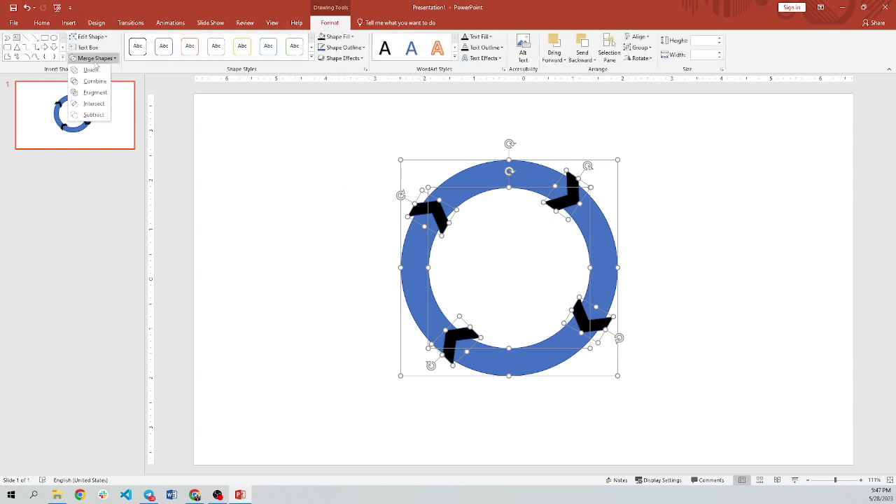
click(100, 93)
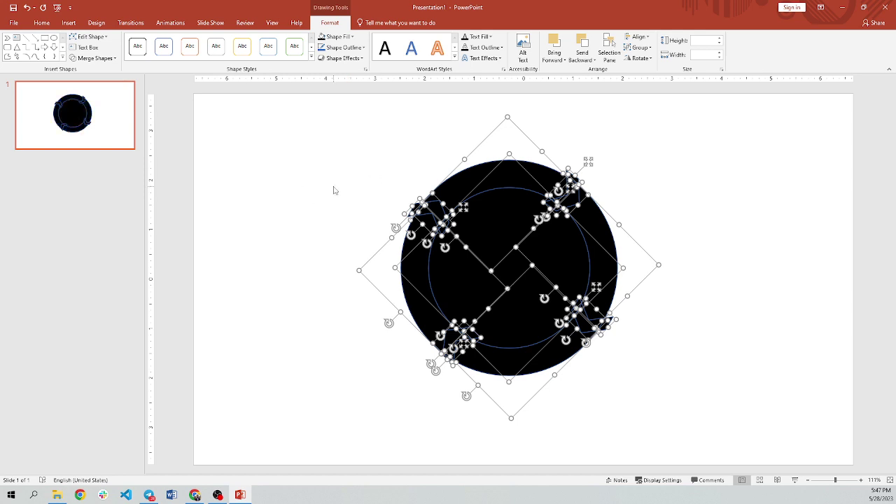
click(325, 154)
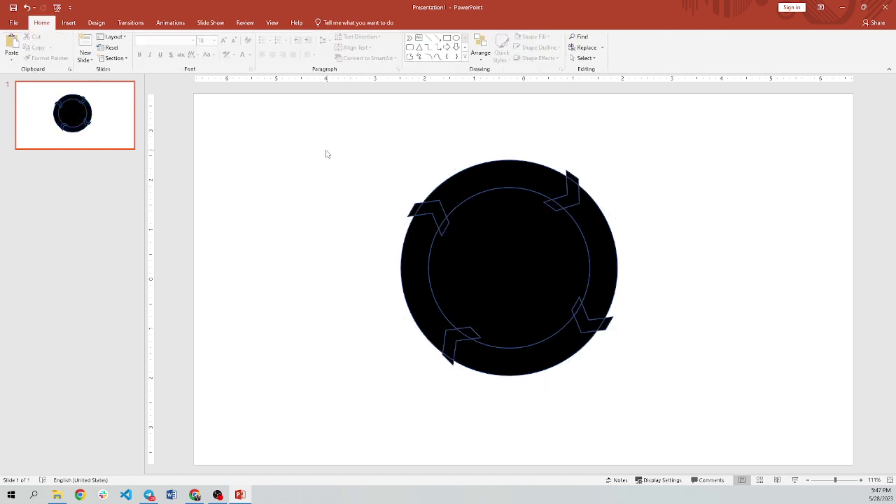
Delete the inner disc and the fragments of the upper-left chevron, leaving an arrow-shaped gap in the ring
click(603, 273)
key(Delete)
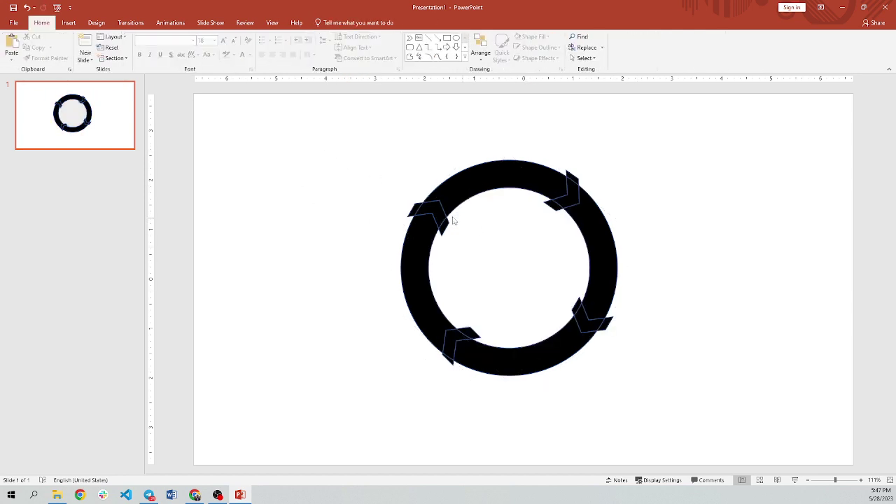
click(440, 218)
key(Delete)
click(446, 224)
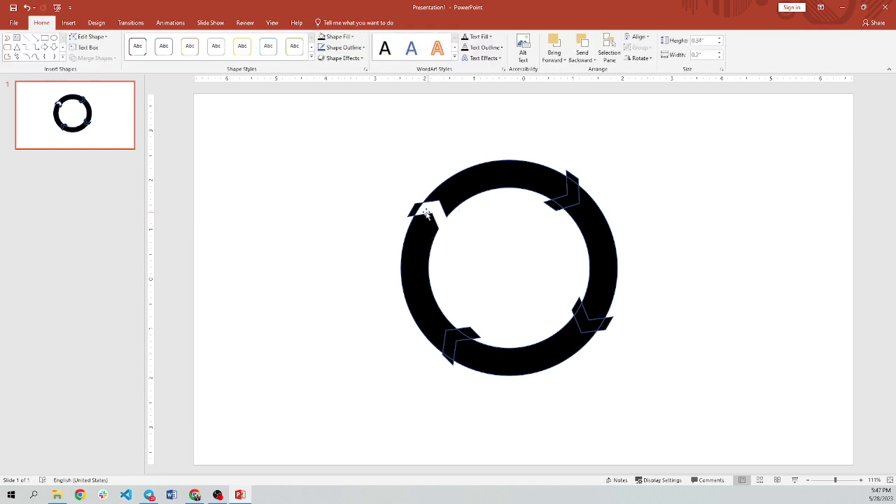
key(Delete)
Delete the fragments of the upper-right and lower-right chevrons to open arrow-shaped gaps in the ring
click(568, 198)
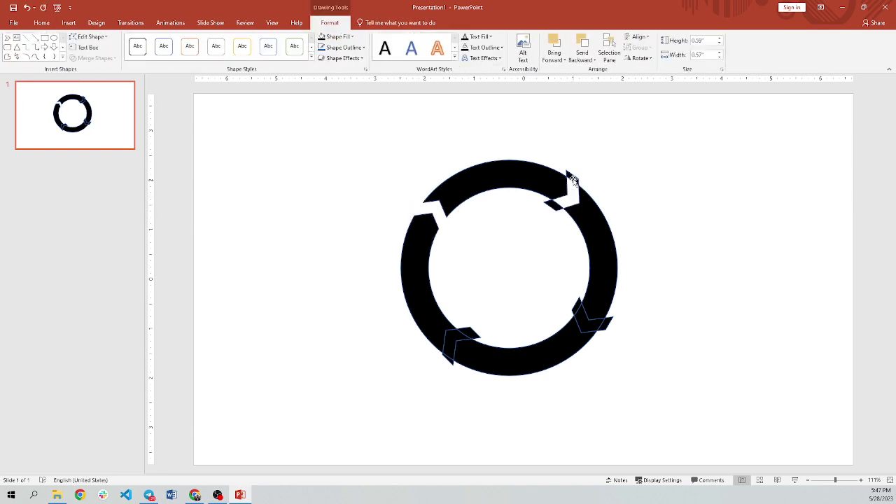
key(Delete)
click(596, 310)
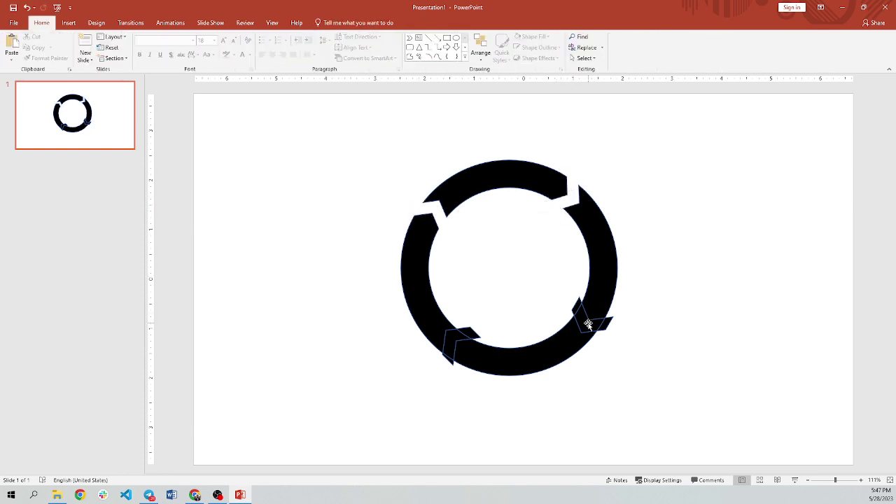
click(589, 325)
key(Delete)
click(606, 324)
key(Delete)
click(576, 307)
key(Delete)
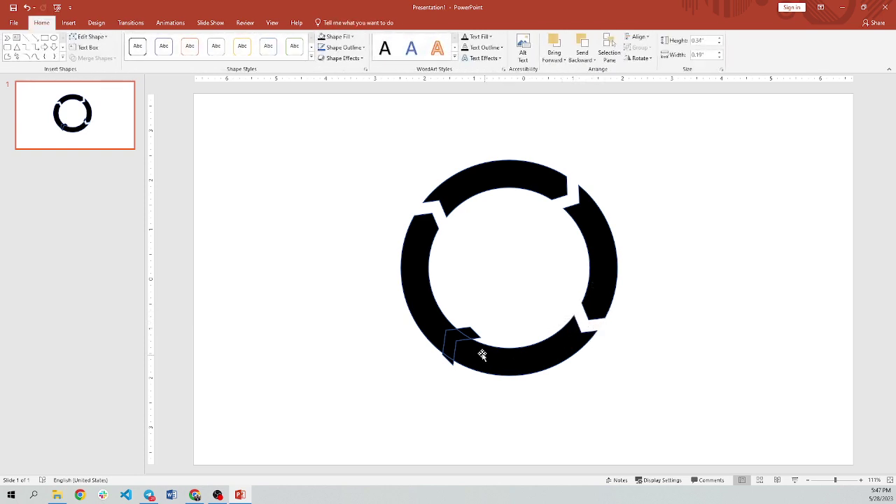
click(482, 355)
key(Delete)
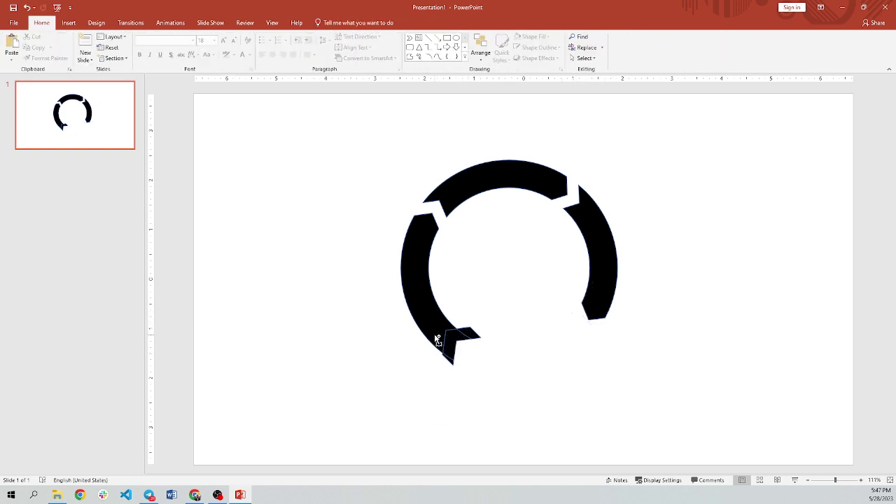
key(ctrl+z)
Delete the fragments of the lower-left chevron so the ring is split into four arrow segments
click(470, 332)
key(Delete)
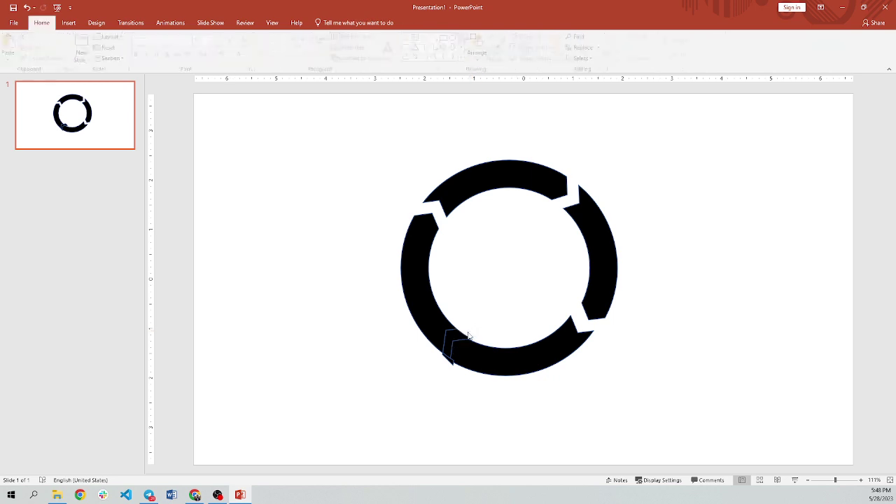
click(452, 346)
key(Delete)
click(446, 358)
key(Delete)
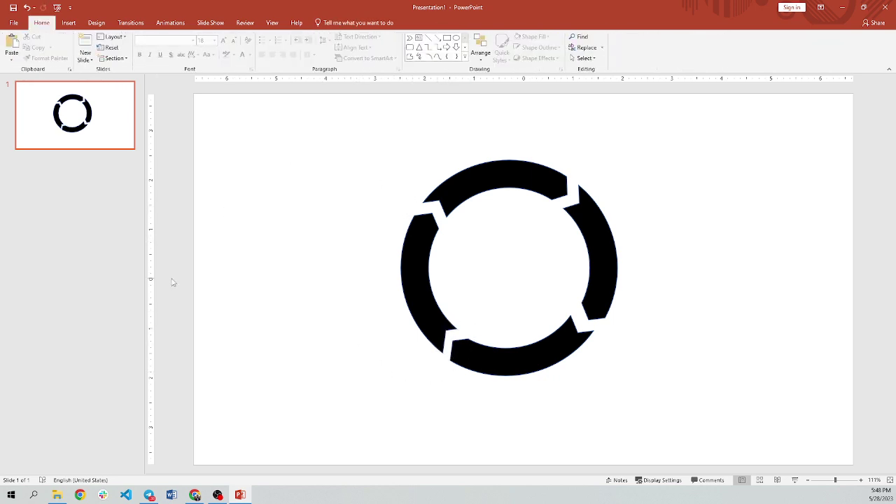
Select all four arrow segments of the ring and remove their outline
click(493, 177)
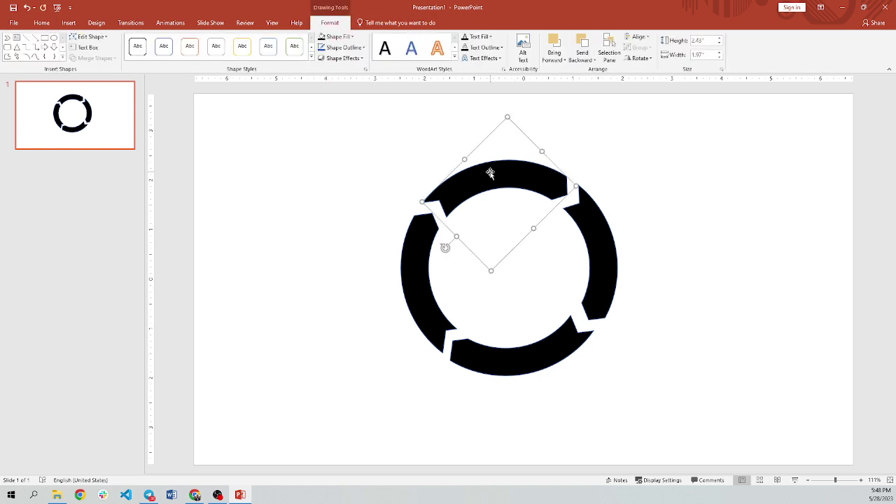
drag(338, 140, 776, 425)
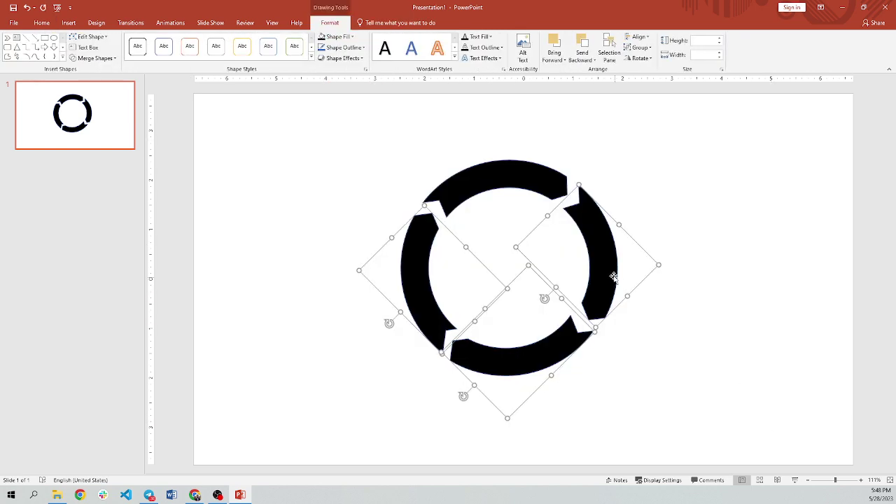
shift+click(486, 170)
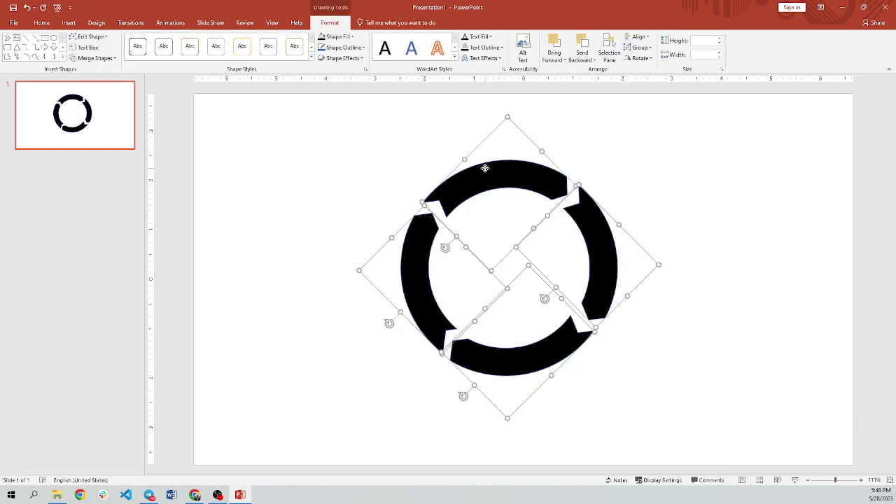
click(343, 47)
click(334, 131)
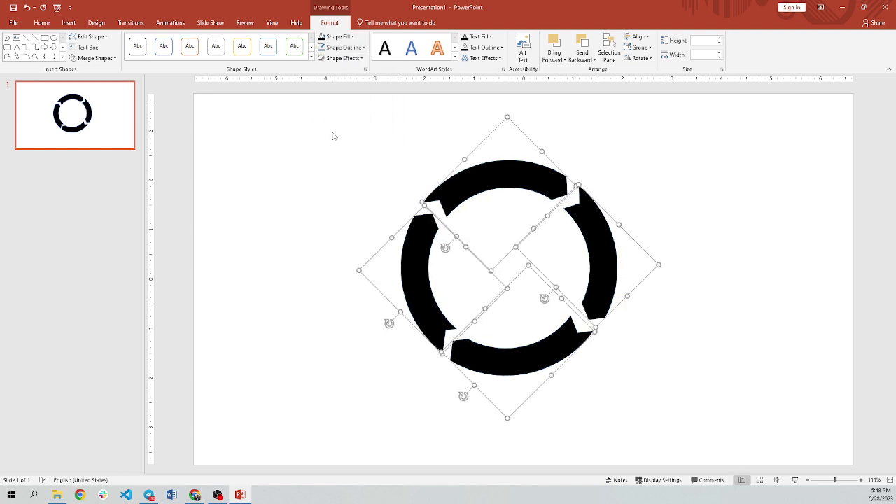
Fill the top ring segment with standard light blue and the bottom segment with standard green
click(359, 196)
click(476, 181)
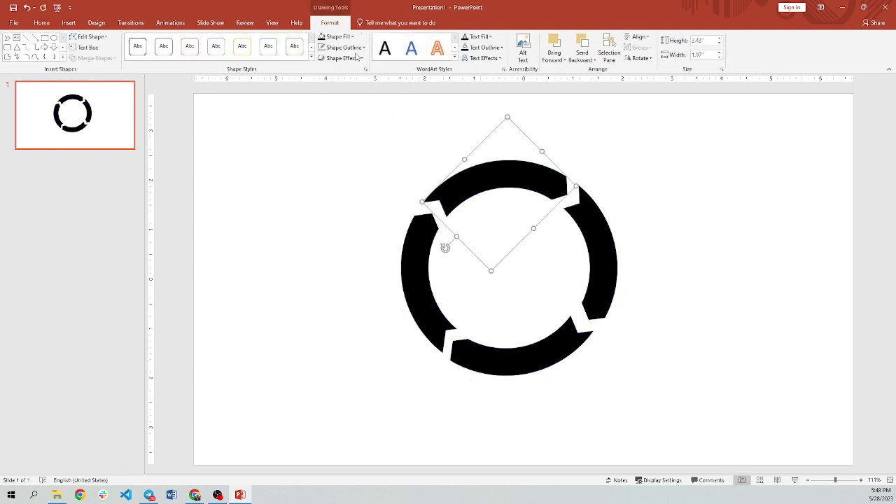
click(337, 37)
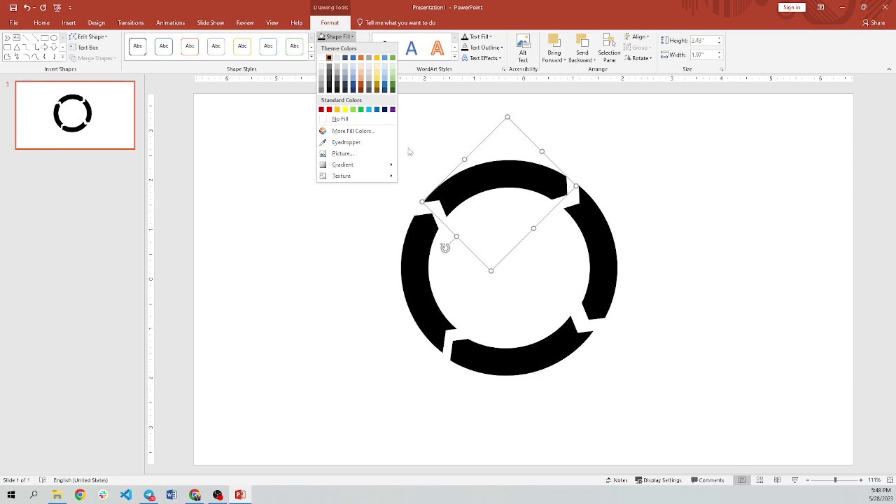
click(367, 111)
click(601, 250)
click(549, 335)
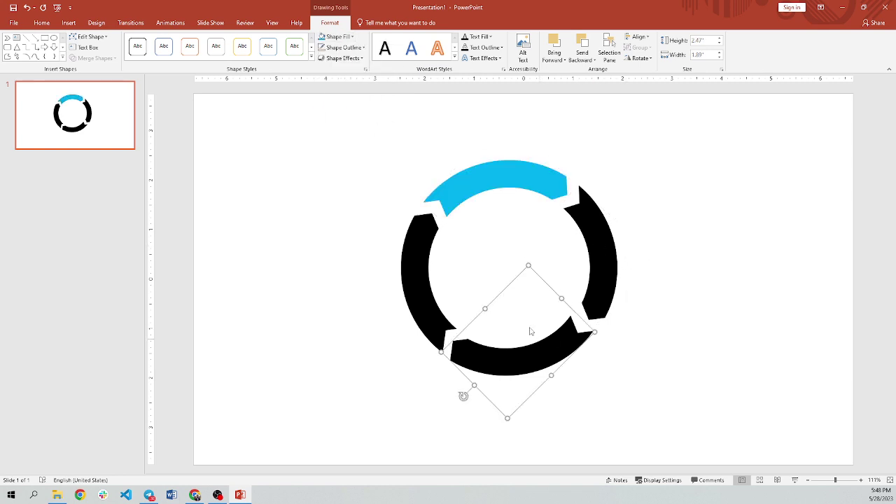
click(337, 37)
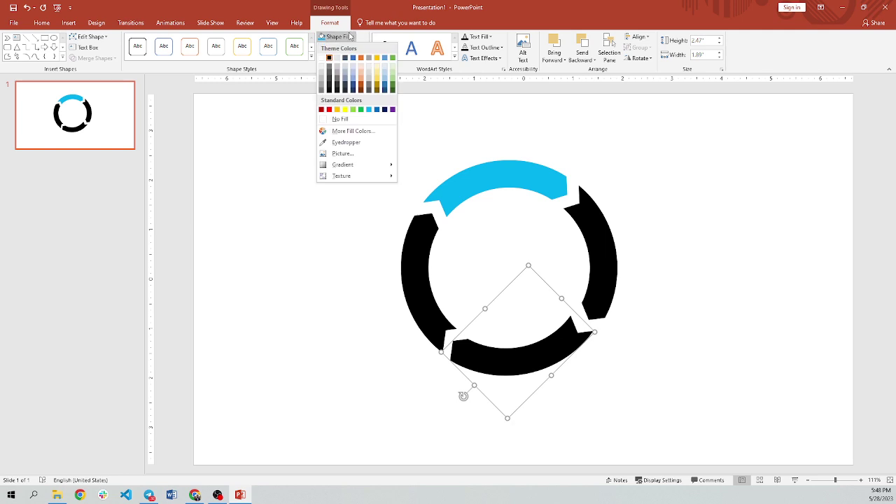
click(360, 110)
Fill the left ring segment with standard purple and clear the selection
click(411, 259)
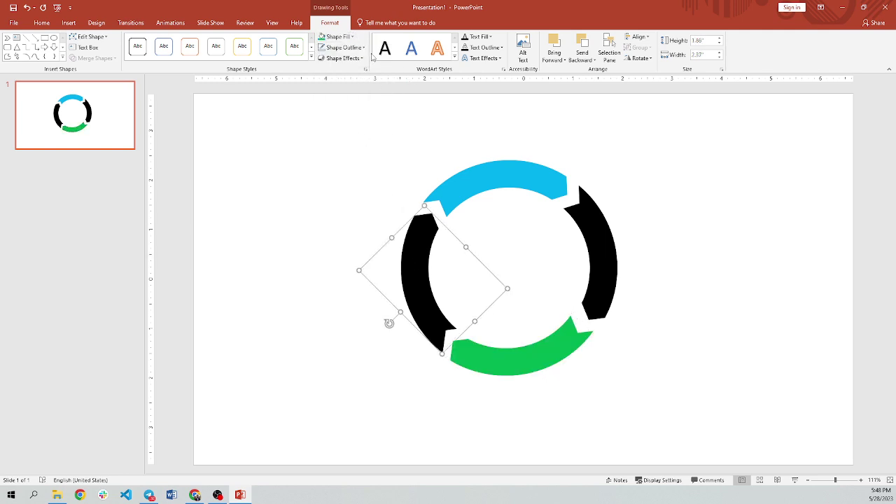
click(337, 36)
click(392, 109)
click(316, 161)
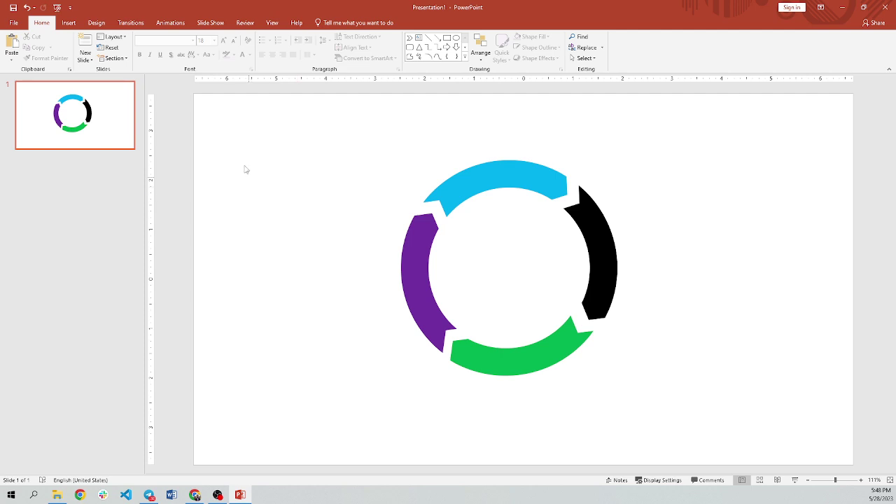
Duplicate the slide containing the ring diagram
click(105, 129)
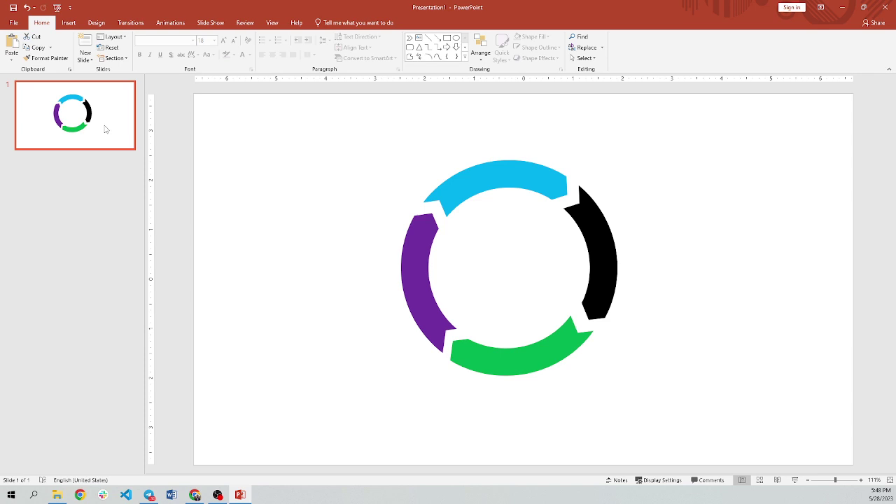
key(ctrl+d)
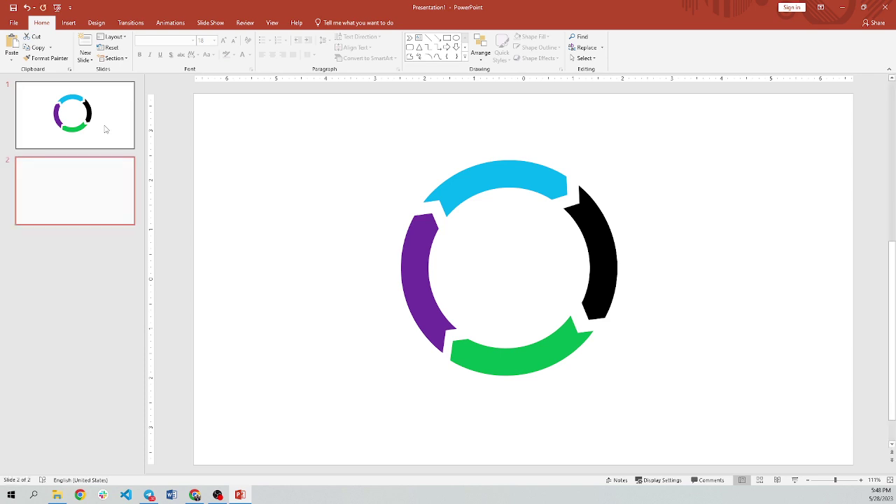
drag(339, 129, 719, 424)
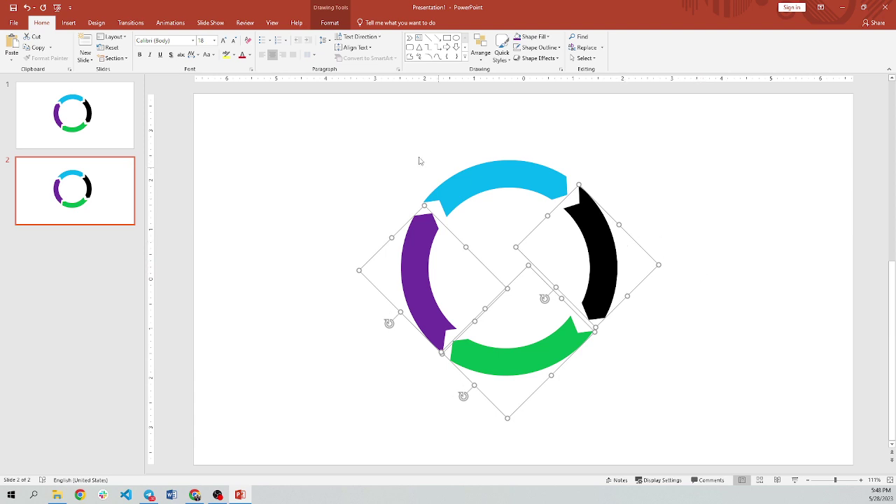
click(353, 150)
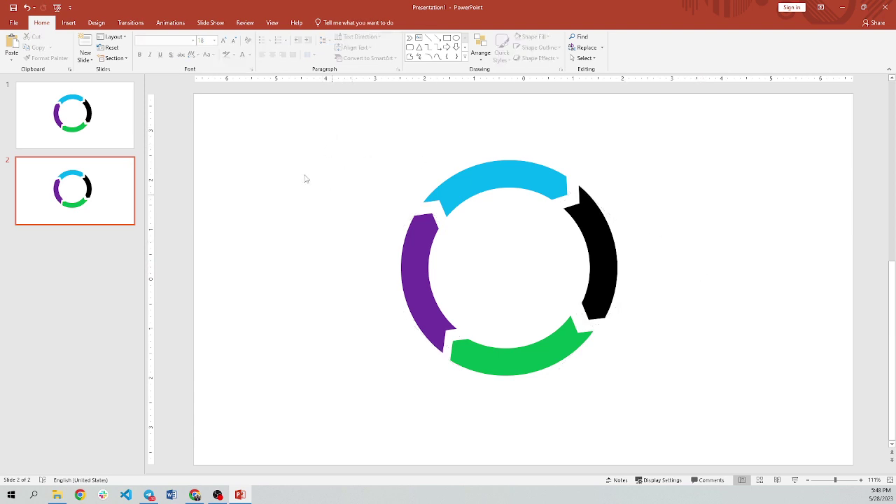
click(497, 183)
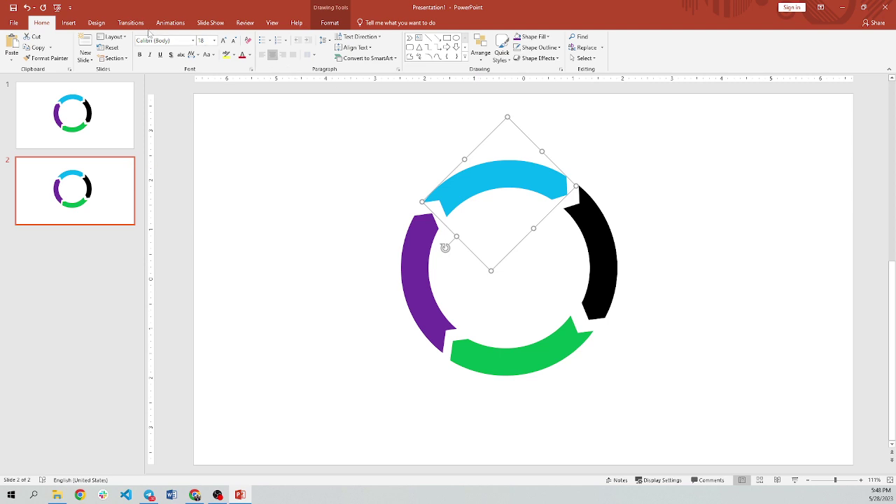
click(99, 25)
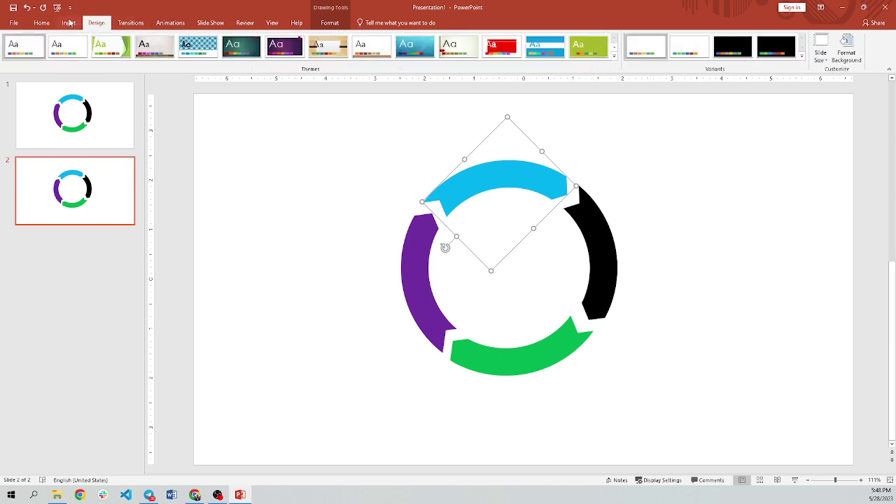
click(70, 23)
click(44, 23)
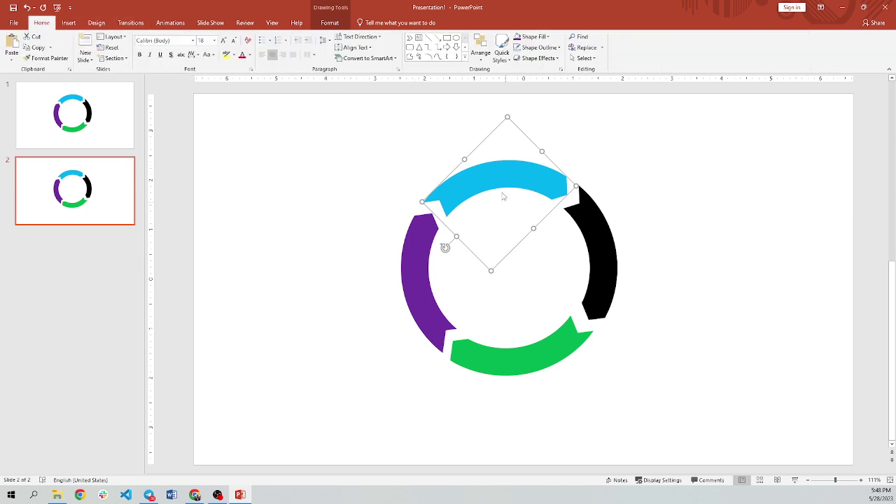
click(330, 23)
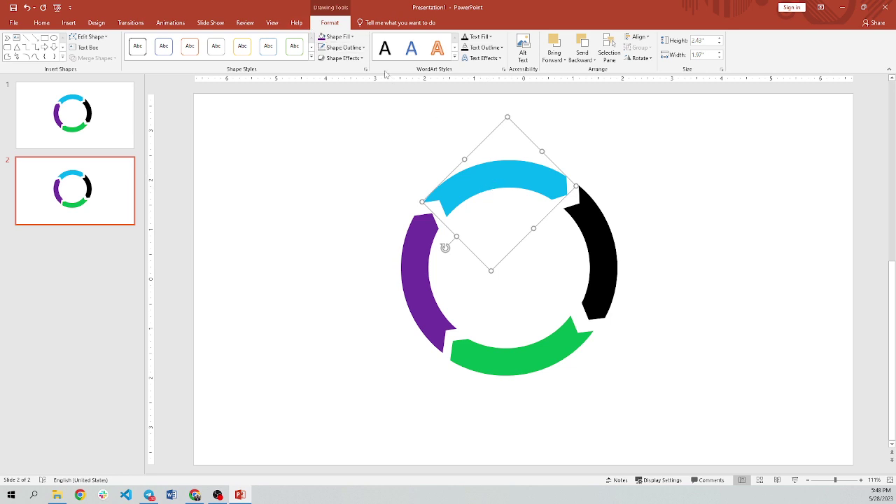
click(340, 36)
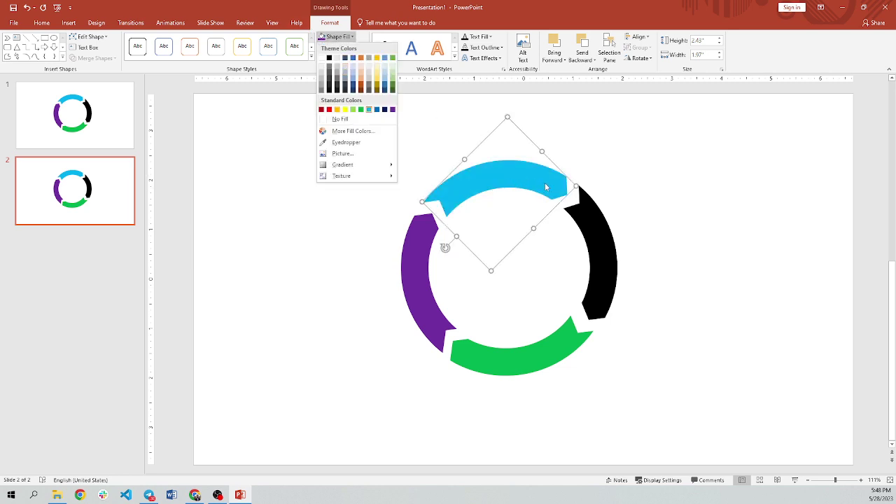
click(369, 109)
On the duplicated slide, fill the right segment with the lightest theme green tint and the bottom segment with a medium-light theme green
click(593, 217)
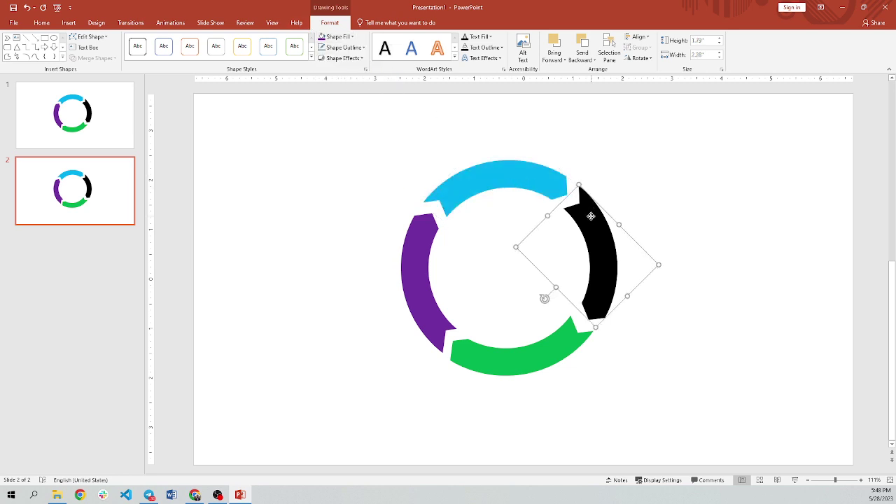
click(350, 36)
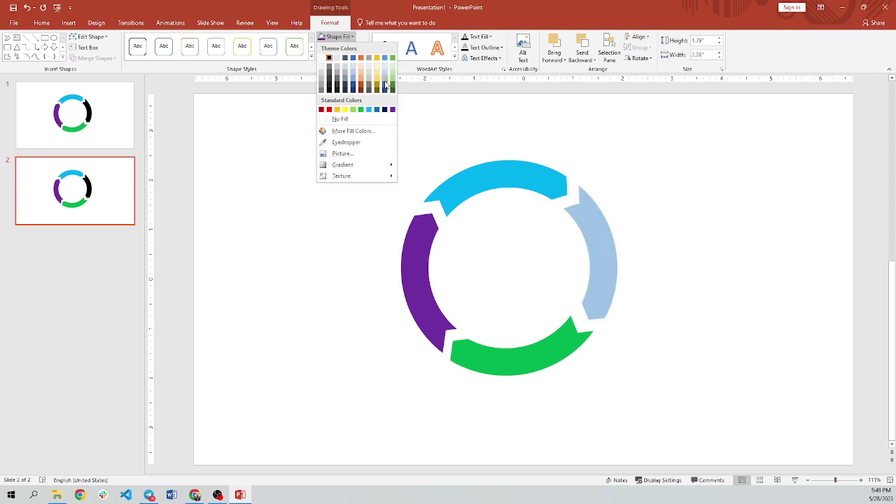
click(394, 68)
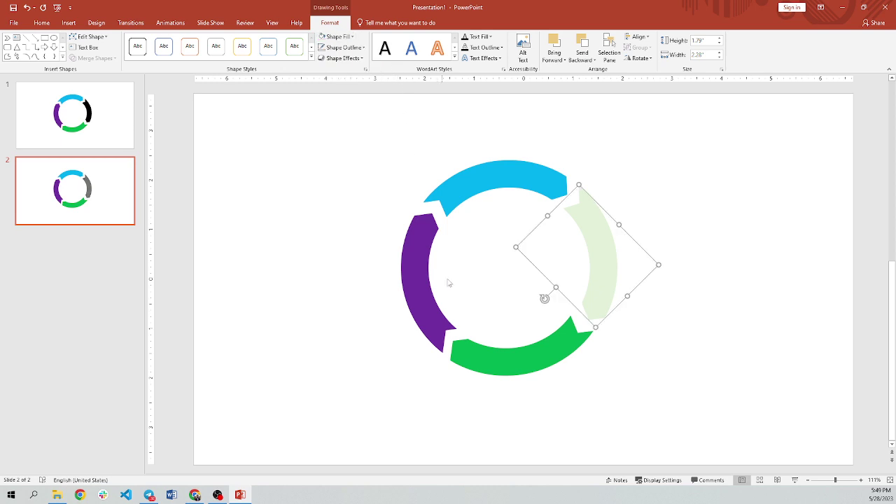
click(492, 356)
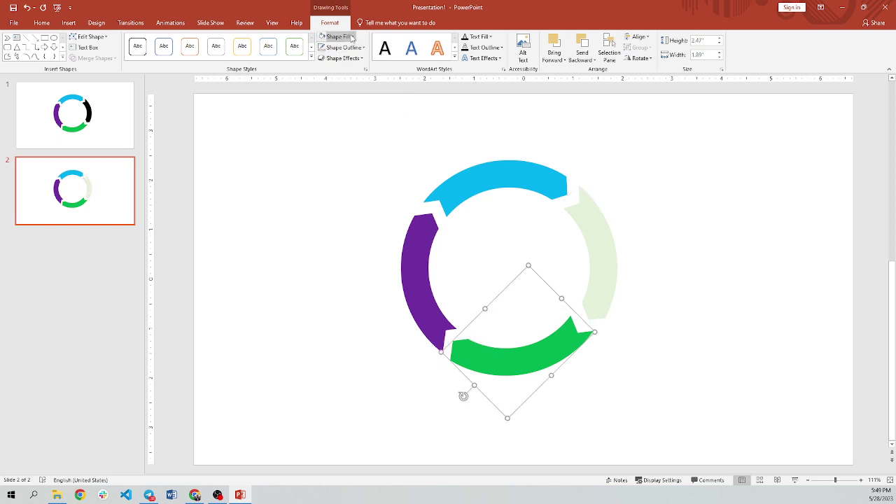
click(339, 37)
click(393, 83)
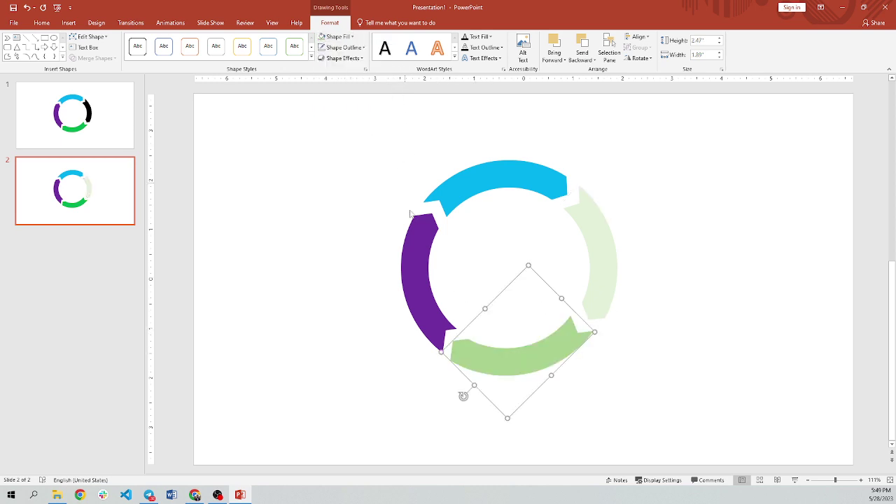
Fill the left segment with a darker shade of the theme green and the top segment with standard green
click(415, 254)
click(349, 39)
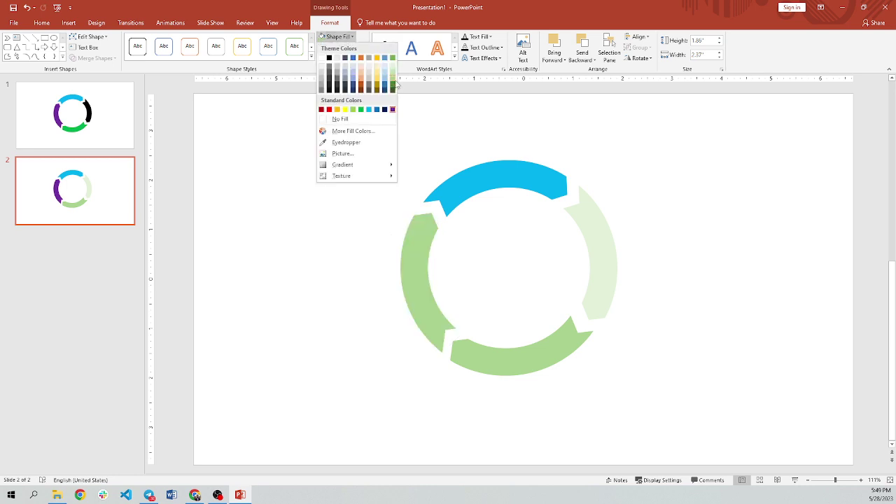
click(393, 87)
click(470, 170)
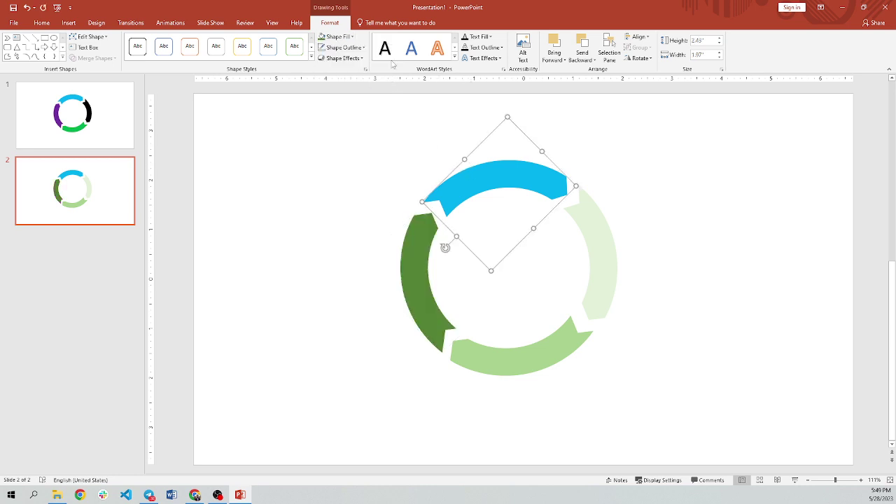
click(338, 36)
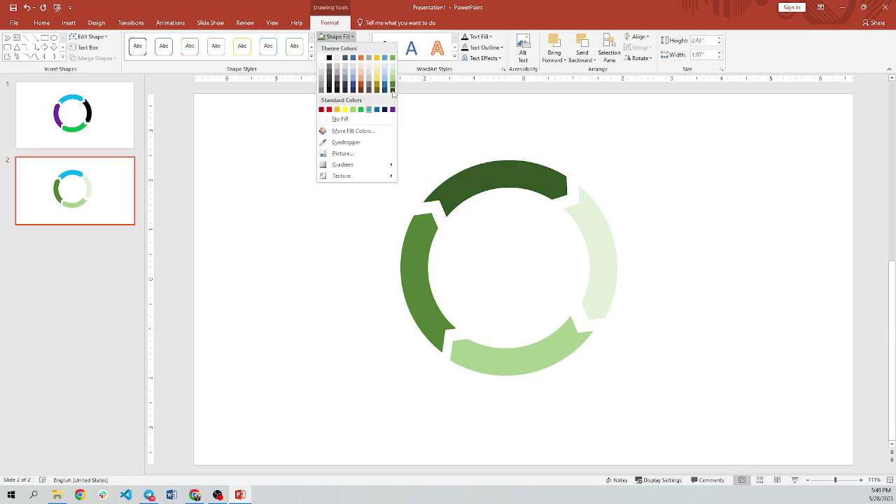
click(361, 110)
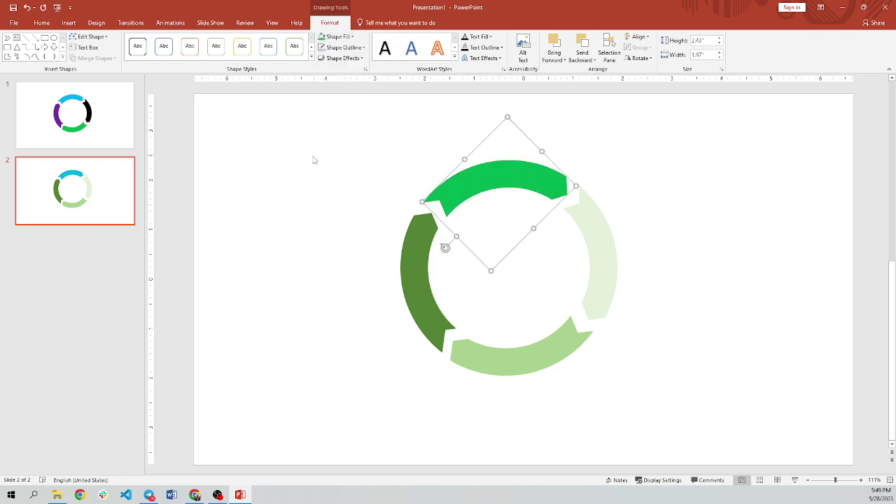
click(315, 158)
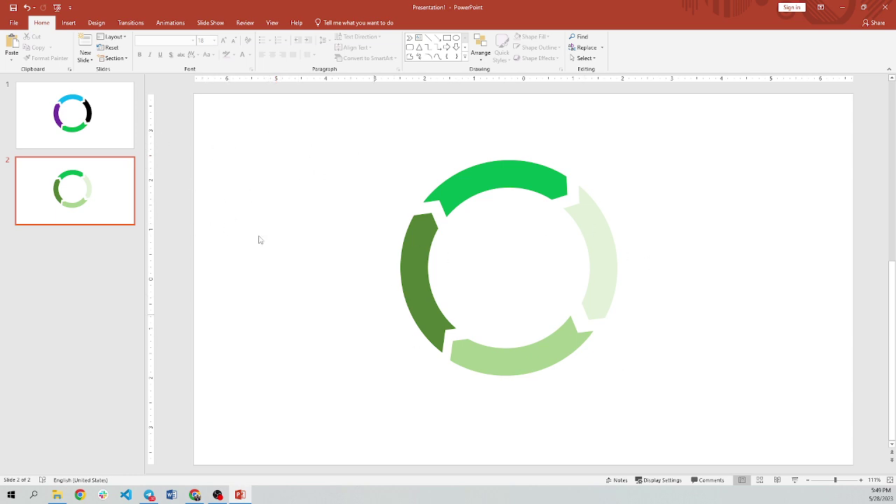
Preview the built-in theme color sets on the green ring without applying one
click(98, 22)
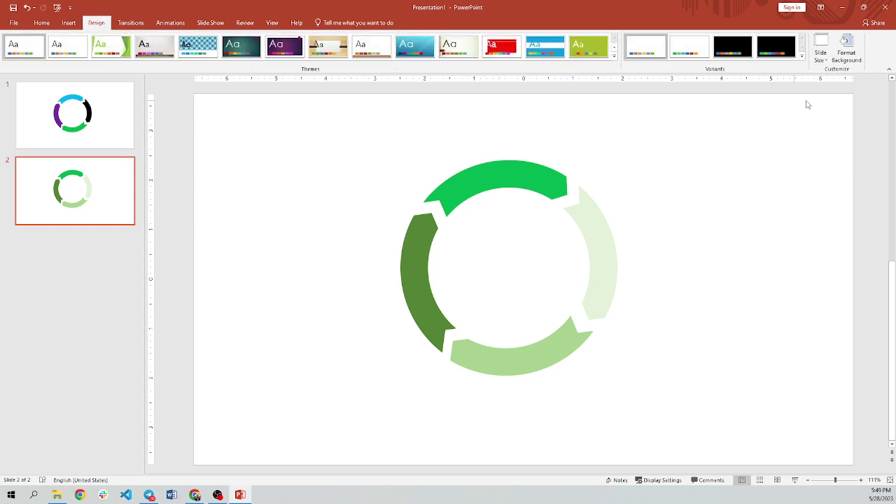
click(802, 56)
mouse_move(669, 68)
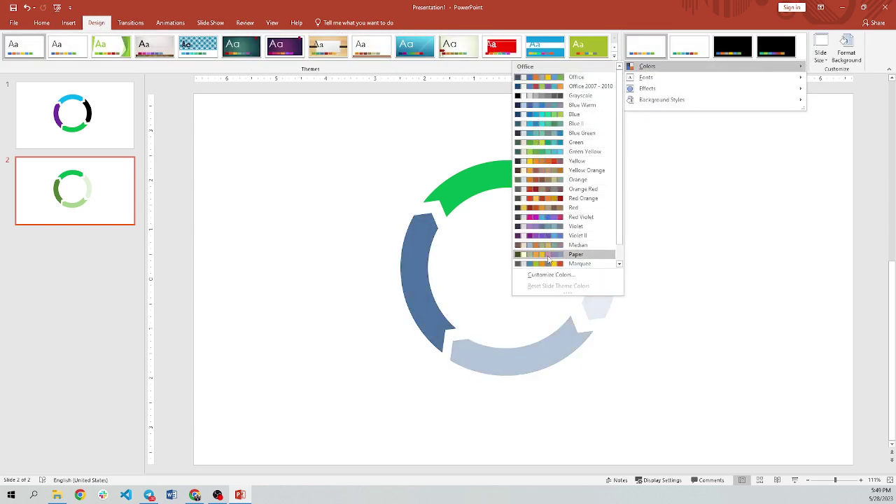
click(396, 141)
Select all four ring segments and move them together to the left side of the slide
drag(372, 129, 738, 424)
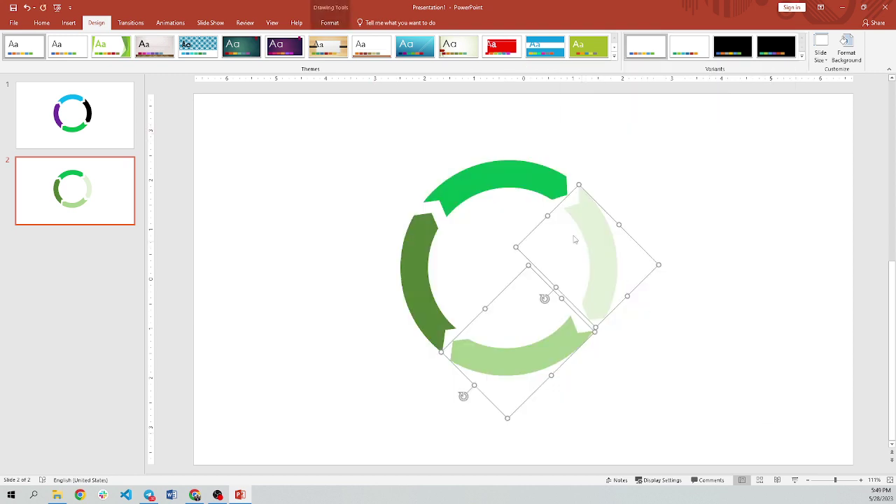
shift+click(464, 180)
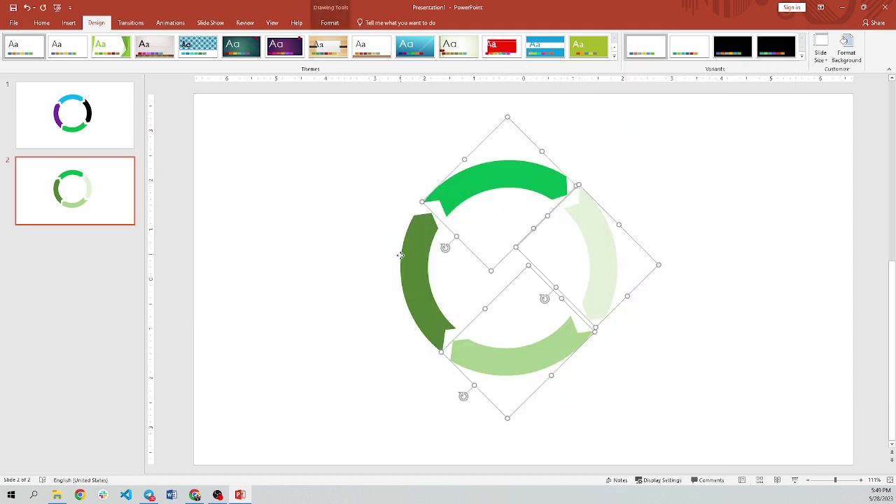
shift+click(402, 254)
drag(486, 180, 291, 177)
Preview the theme color sets again on the repositioned ring, leaving the current set in place
click(801, 56)
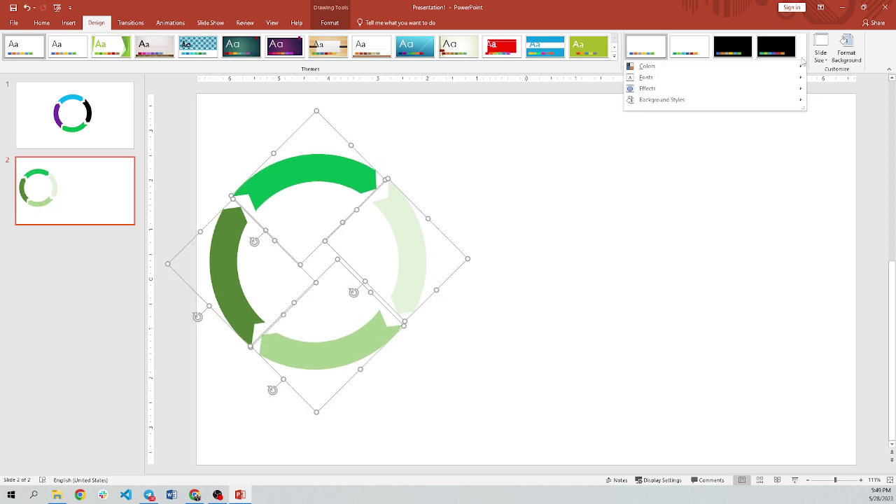
click(802, 56)
click(765, 154)
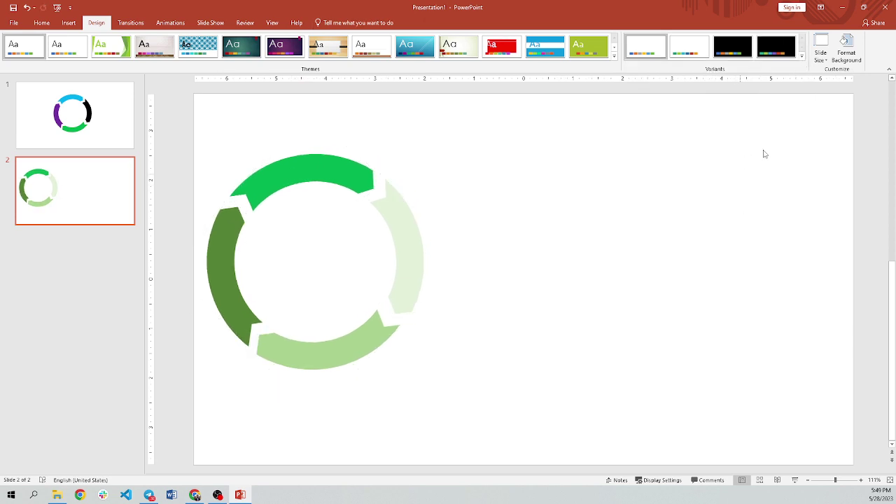
click(802, 56)
mouse_move(646, 66)
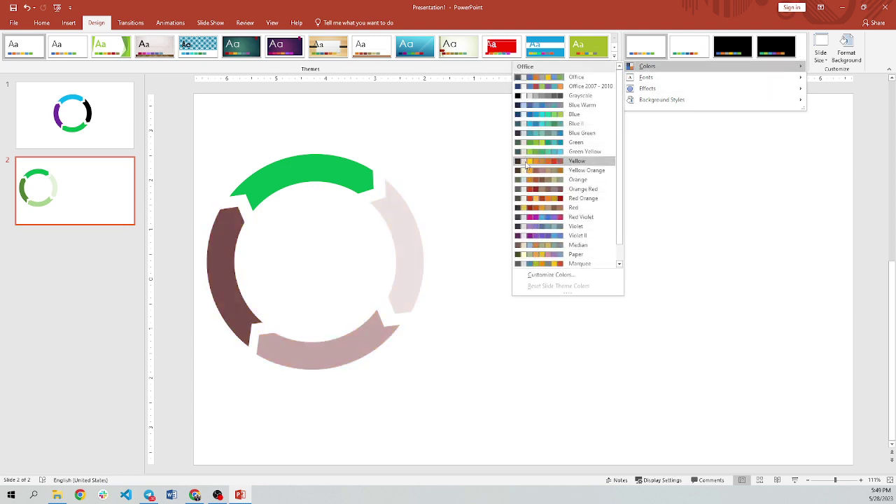
click(313, 174)
Fill the top ring segment with the darkest shade of the theme green
click(305, 167)
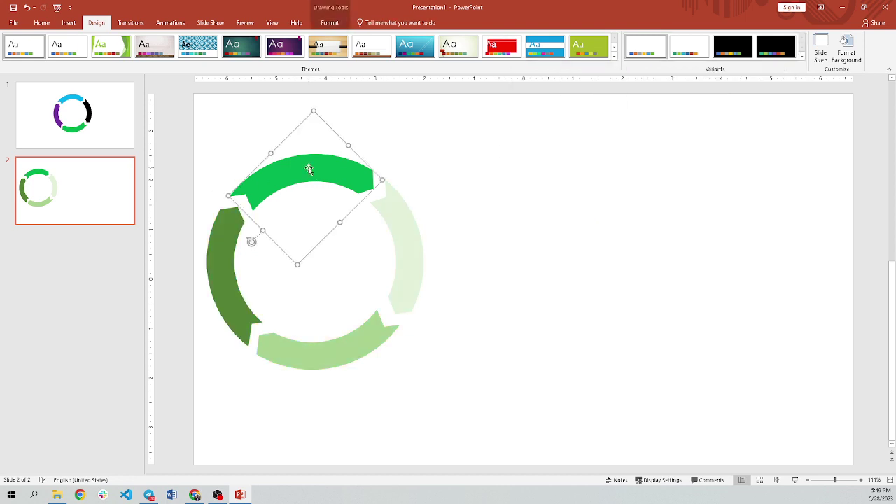
click(70, 23)
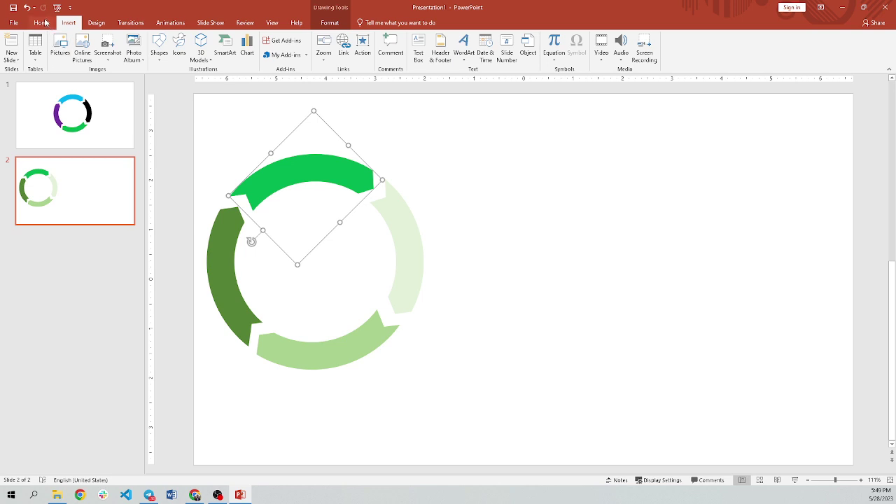
click(43, 23)
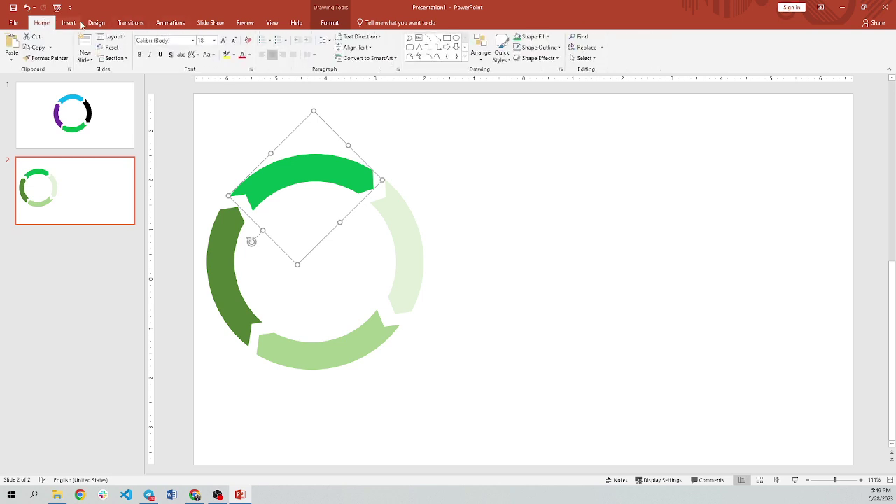
click(329, 23)
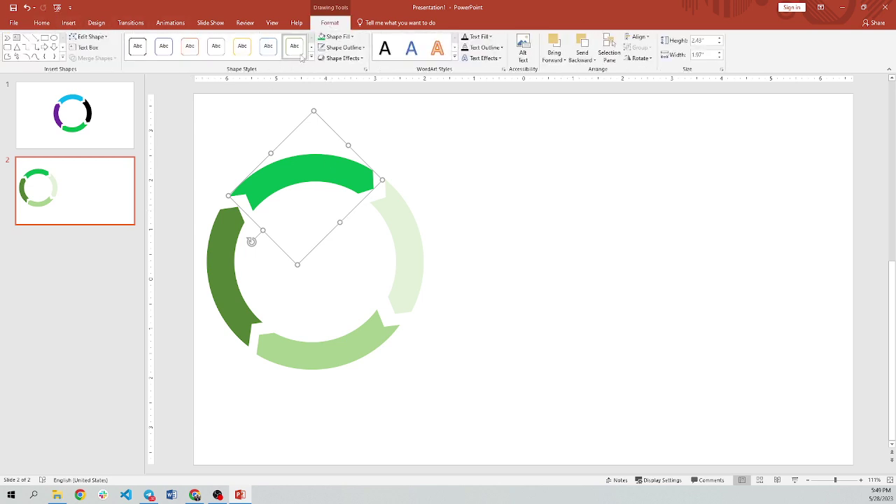
click(335, 37)
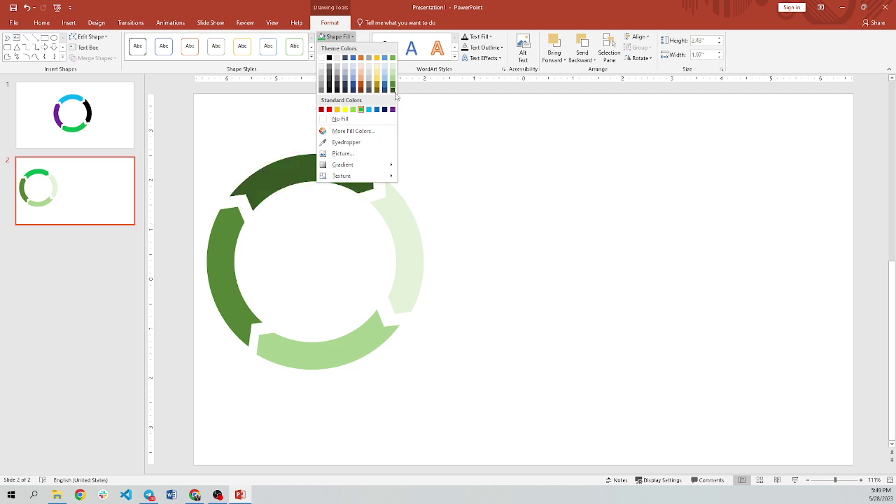
click(393, 90)
click(276, 127)
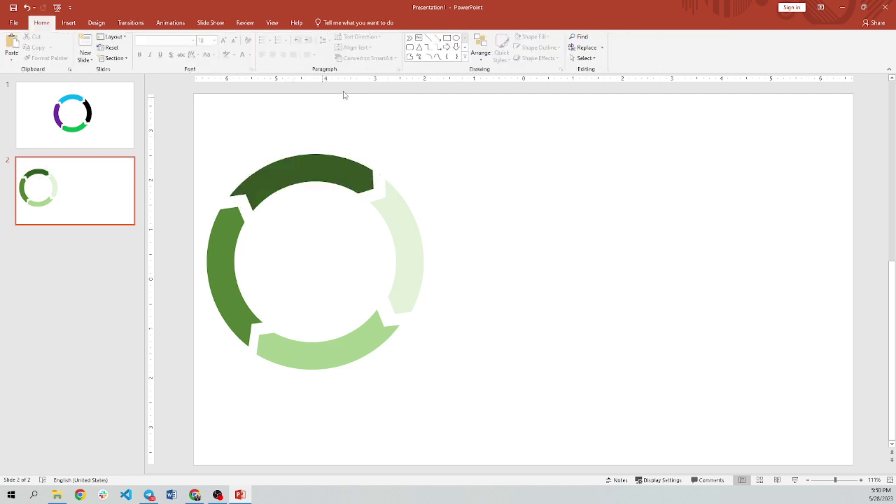
Preview the built-in theme color sets on the ring and apply the Red set to the slide
click(98, 23)
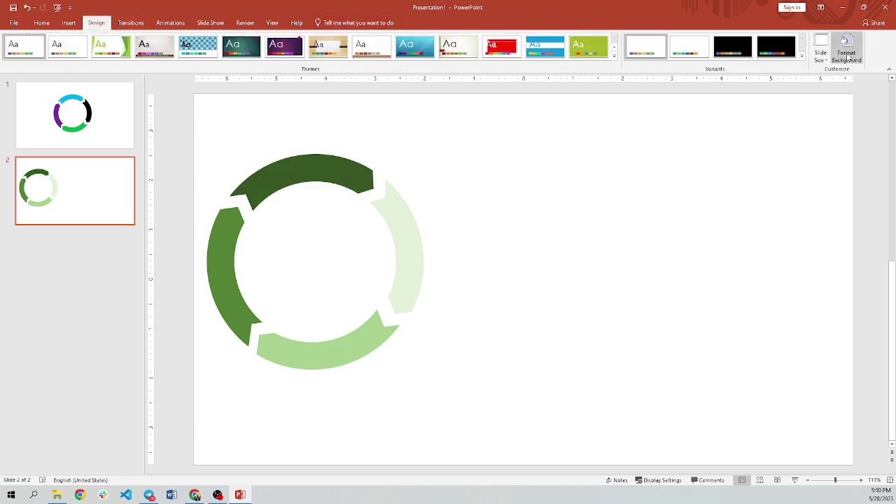
click(802, 54)
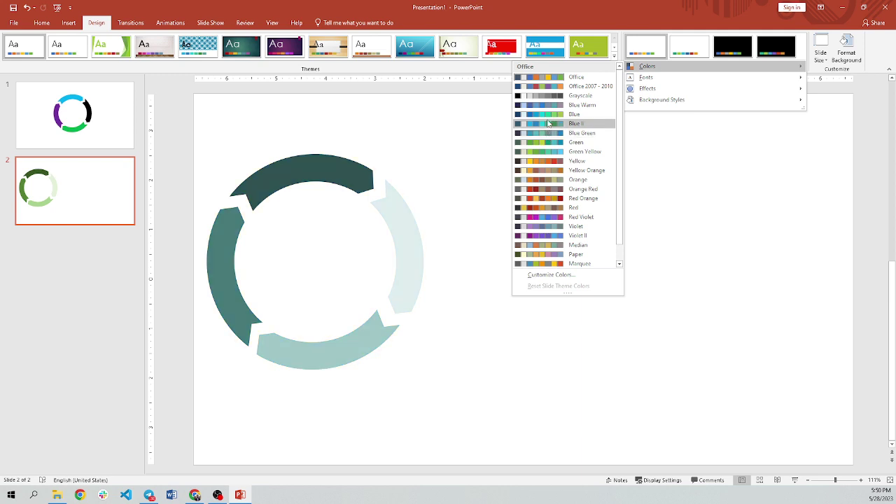
click(544, 209)
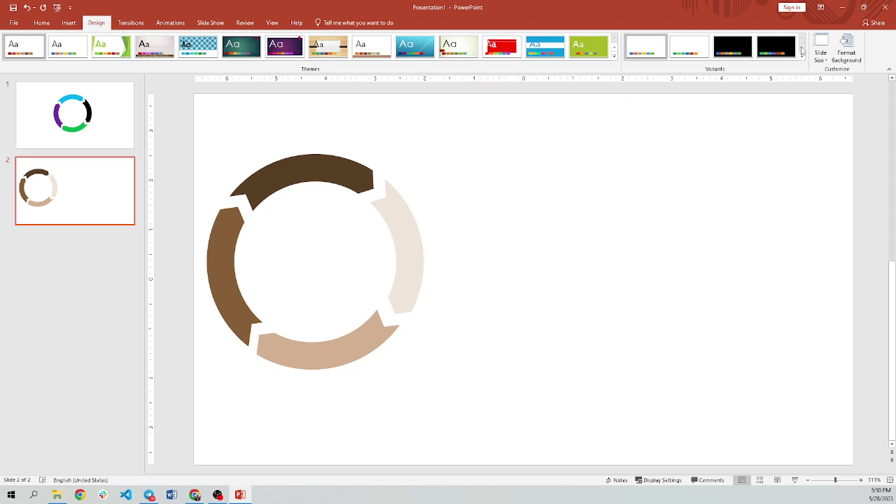
click(803, 58)
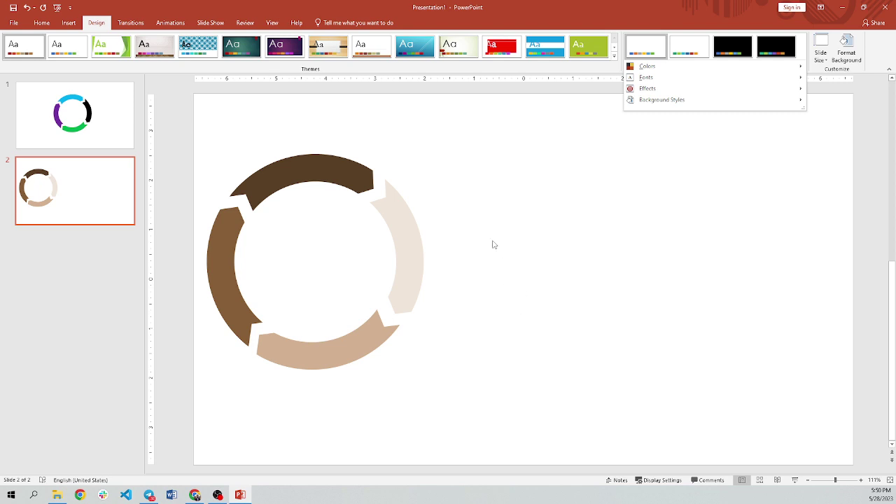
click(370, 145)
Select all four ring segments and move them together to the center of the slide
drag(182, 174, 525, 426)
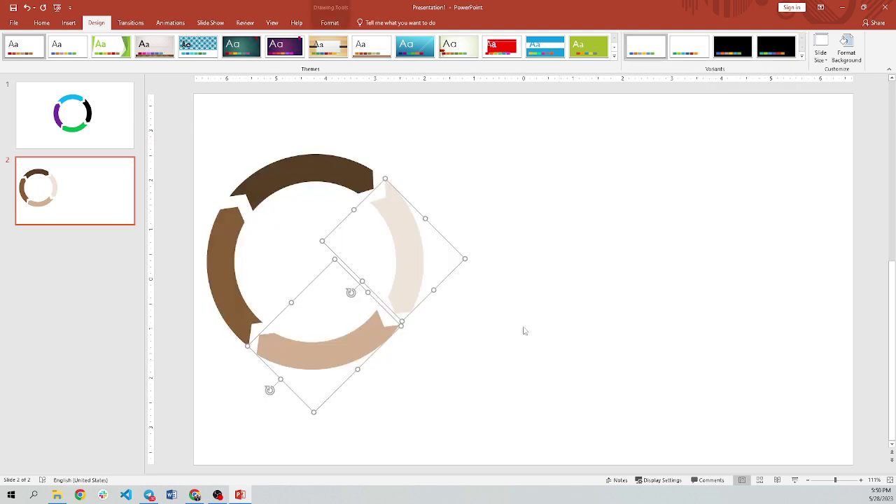
shift+click(316, 175)
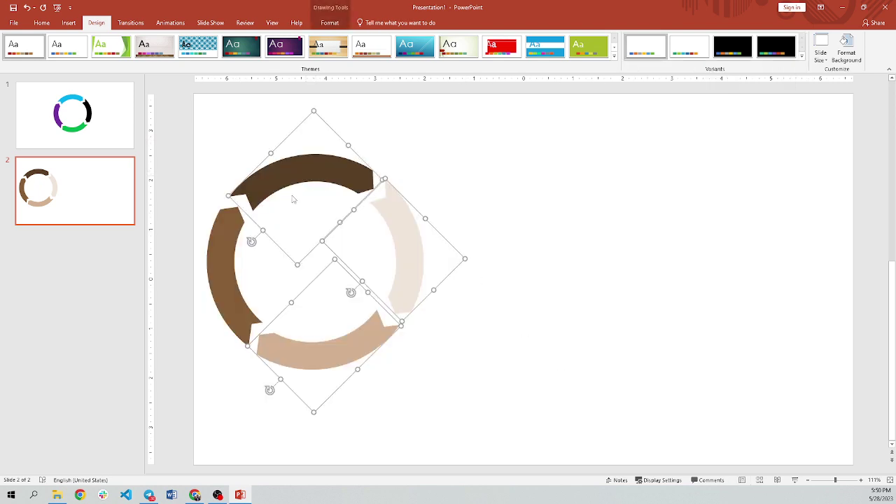
shift+click(221, 253)
drag(287, 181, 463, 186)
click(301, 208)
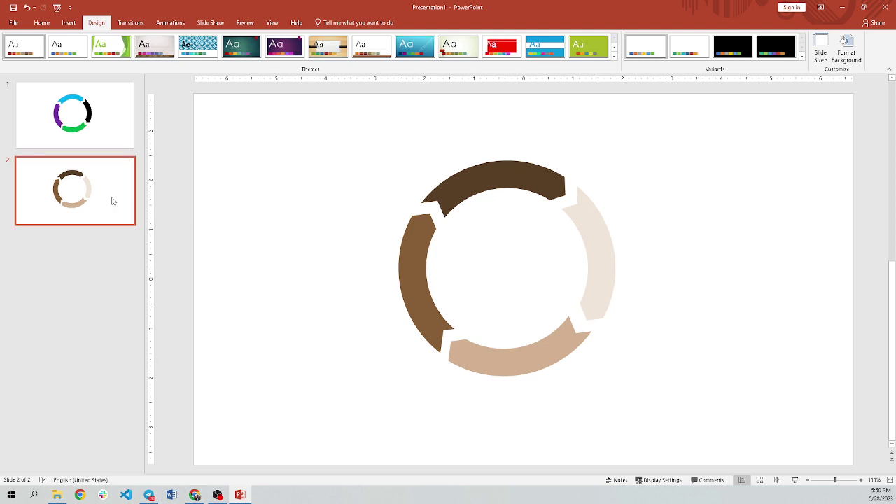
Duplicate the second slide and delete all four ring segments from the copy to leave it blank
key(ctrl+d)
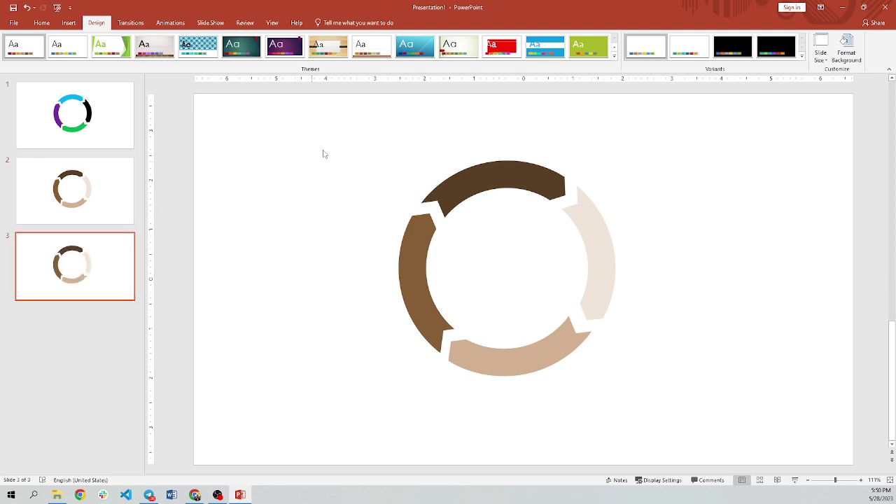
drag(371, 113, 730, 430)
key(Delete)
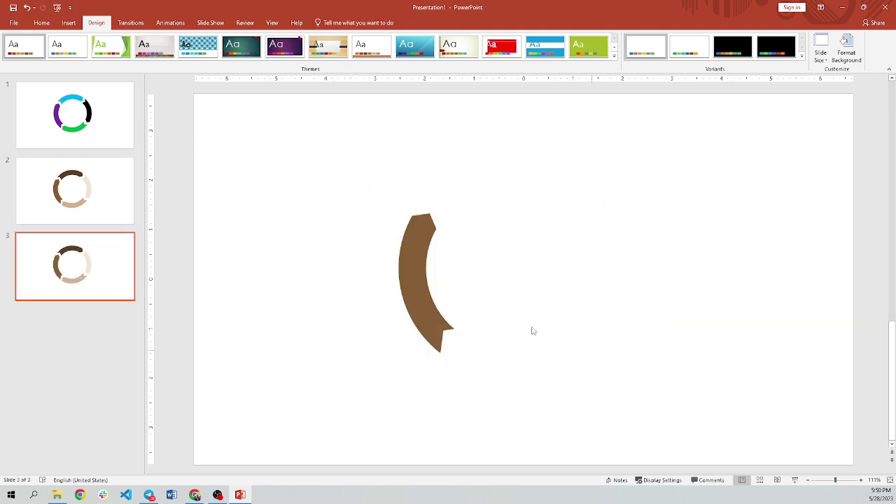
click(418, 262)
key(Delete)
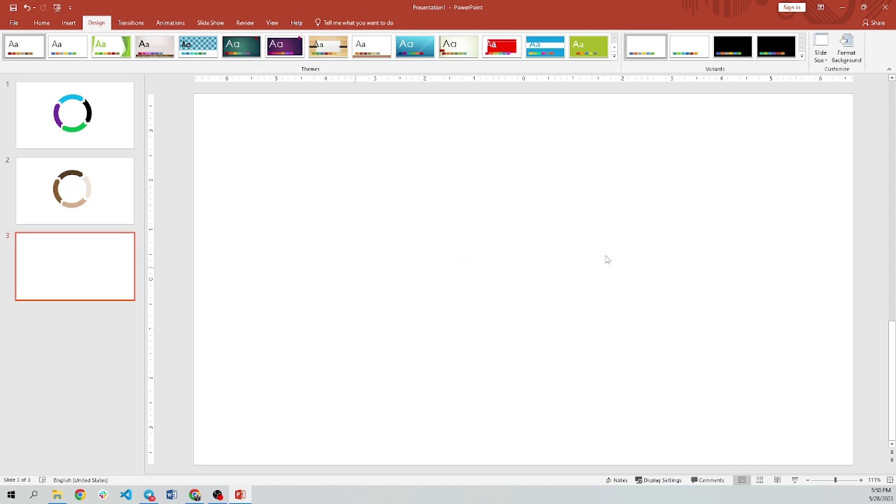
right_click(473, 228)
click(552, 283)
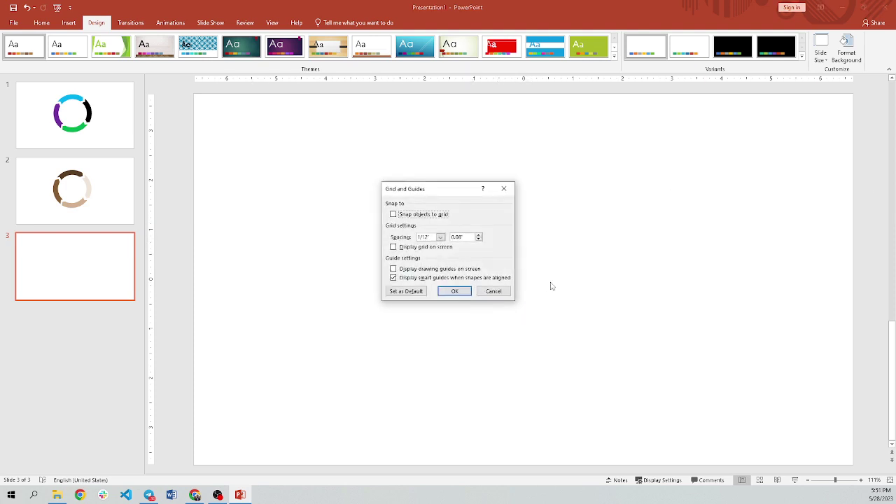
click(504, 189)
Look over the guide options for the blank slide and turn off the ruler
right_click(494, 213)
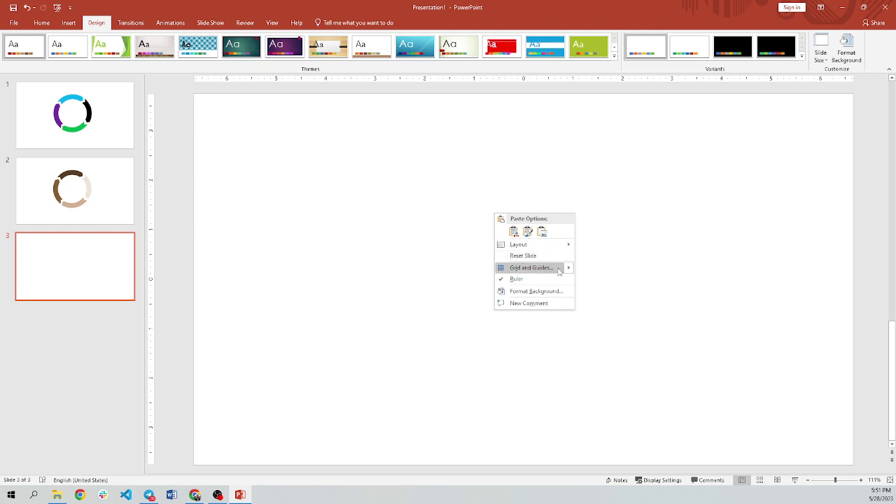
mouse_move(560, 269)
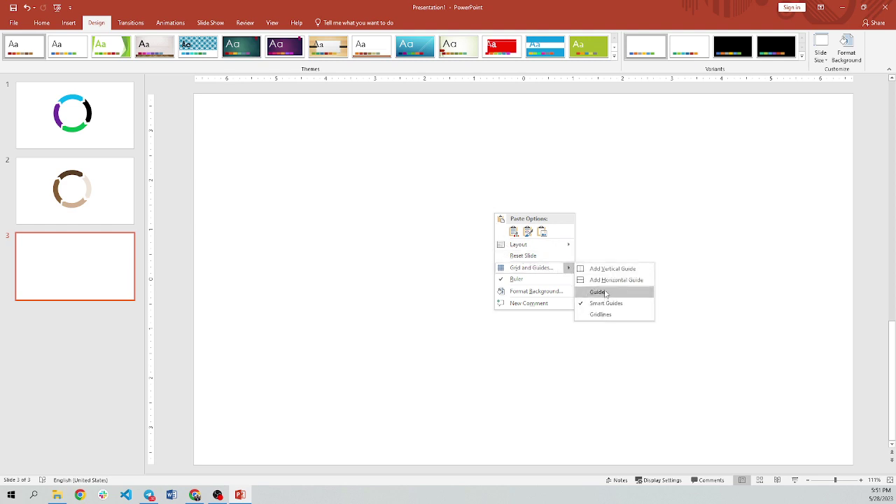
click(522, 280)
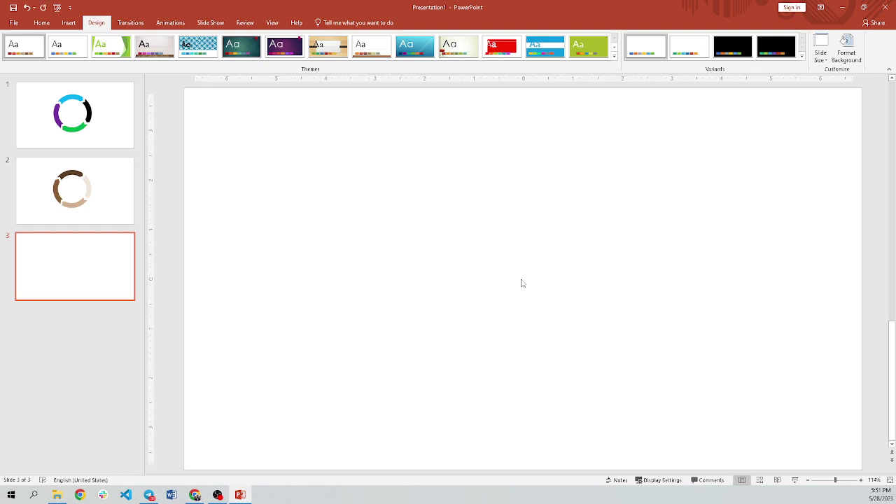